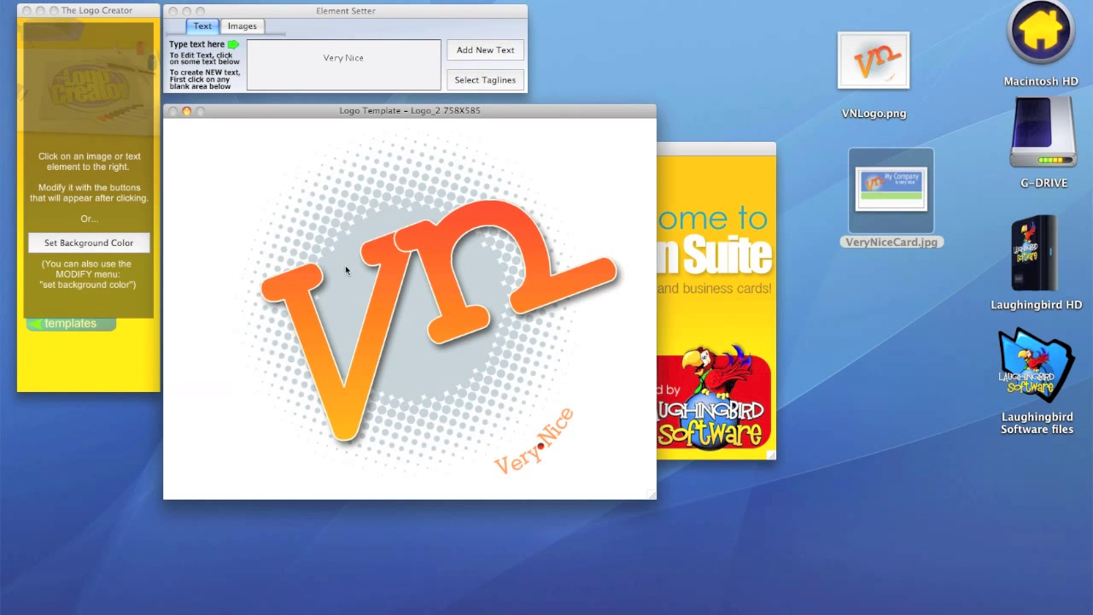
Delete the halftone dot circle from the Logo_2 template, keeping the vn letters and tagline.
{"action": "left_click", "coordinate": [320, 355]}
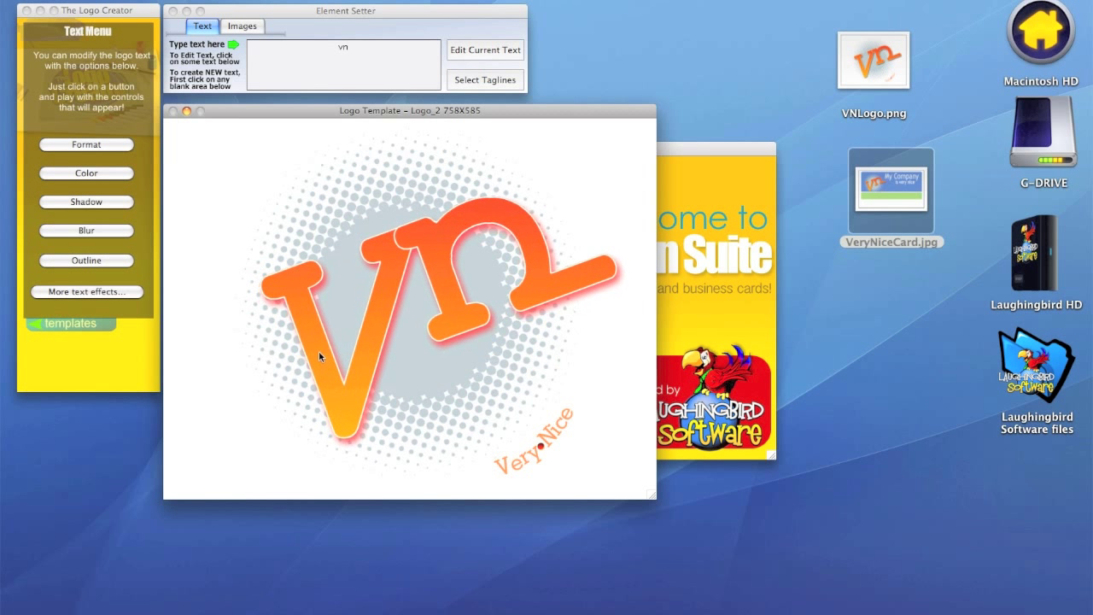
{"action": "left_click", "coordinate": [342, 233]}
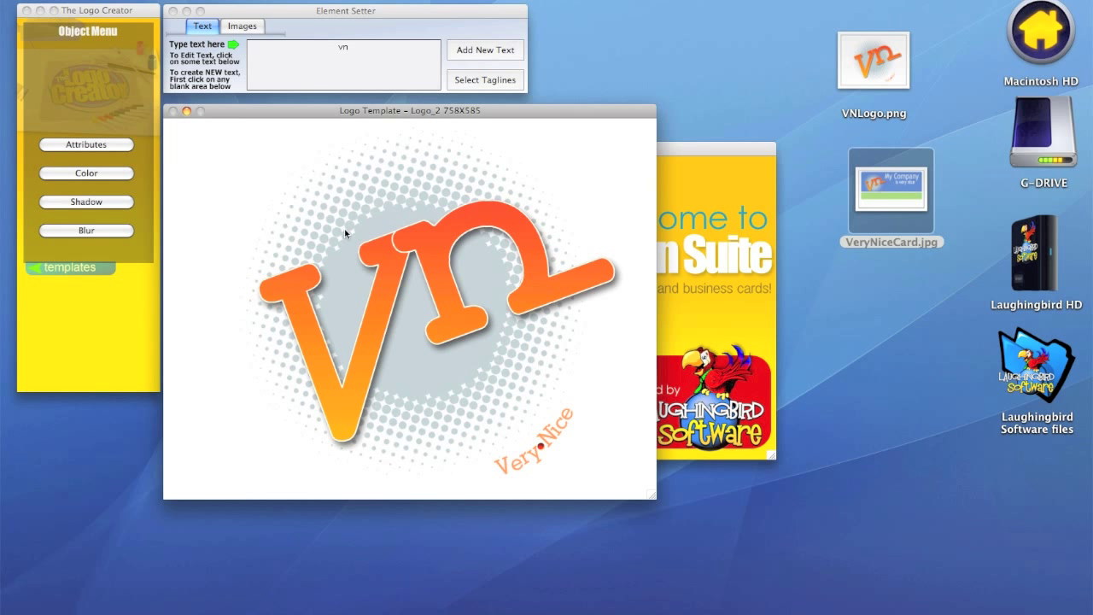
{"action": "key", "text": "Delete"}
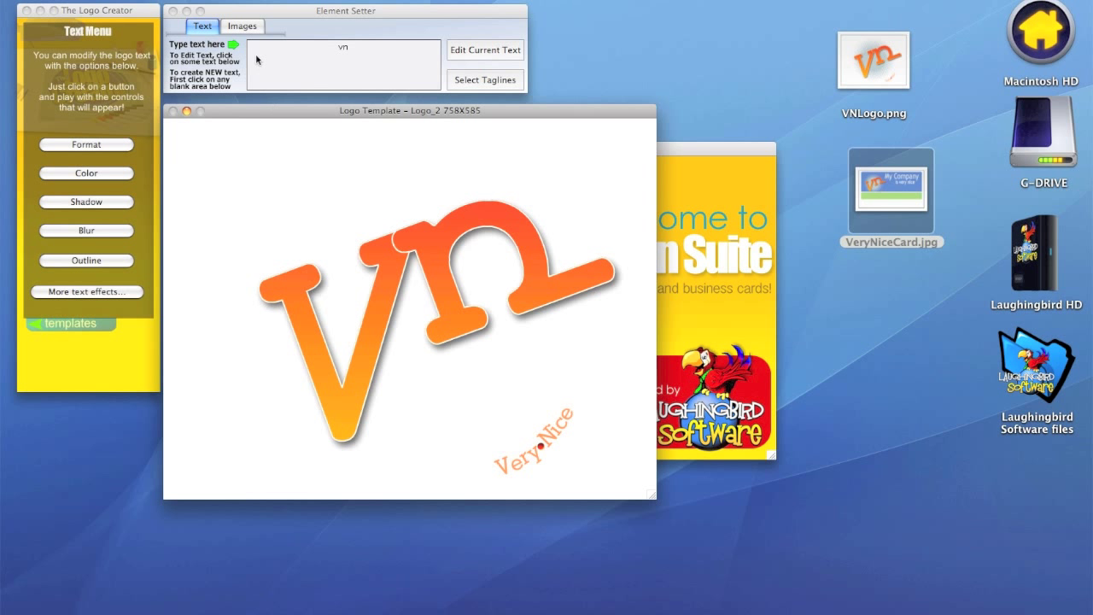
Drag a blue sphere from the Images library onto the logo canvas.
{"action": "left_click", "coordinate": [242, 27]}
{"action": "left_click", "coordinate": [513, 64]}
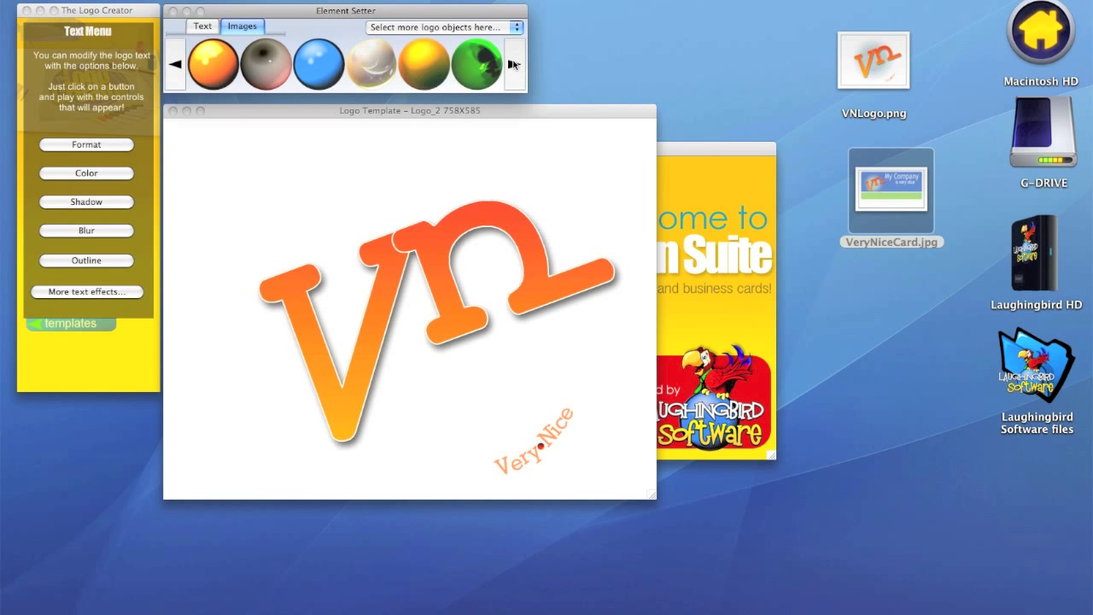
{"action": "left_click", "coordinate": [513, 64]}
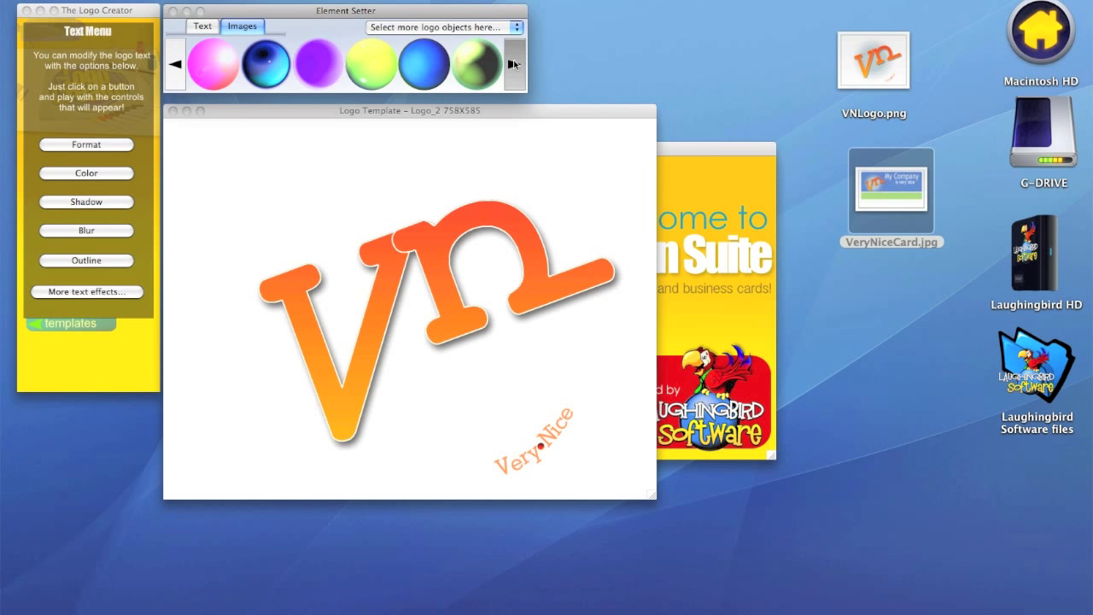
{"action": "left_click", "coordinate": [514, 64]}
{"action": "left_click", "coordinate": [176, 65]}
{"action": "left_click_drag", "start_coordinate": [418, 64], "coordinate": [409, 282]}
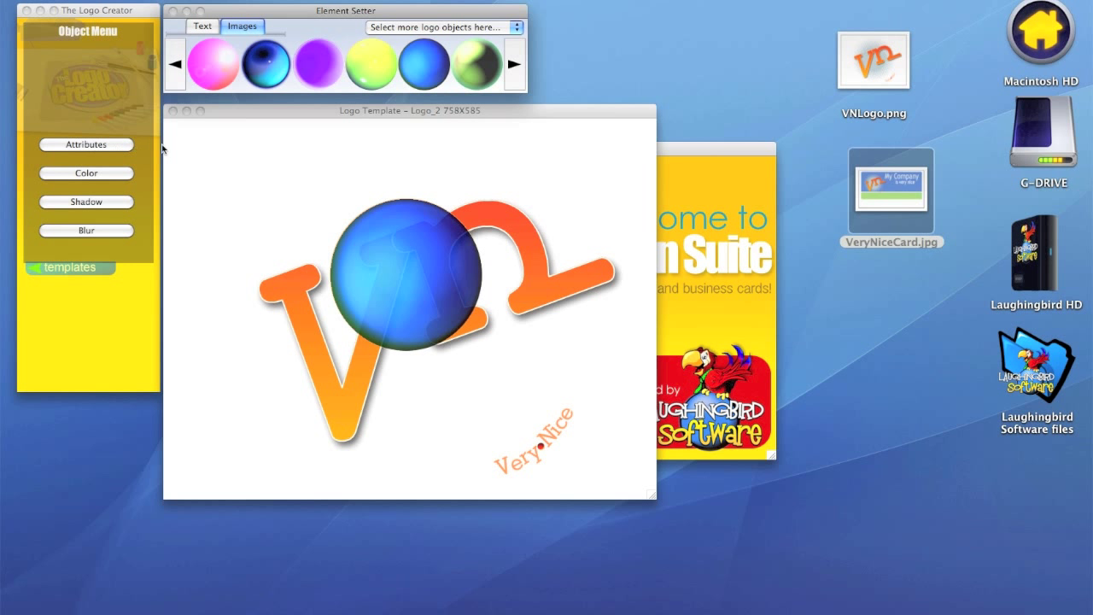
Send the blue sphere to the back, behind the orange vn letters.
{"action": "left_click", "coordinate": [227, 2]}
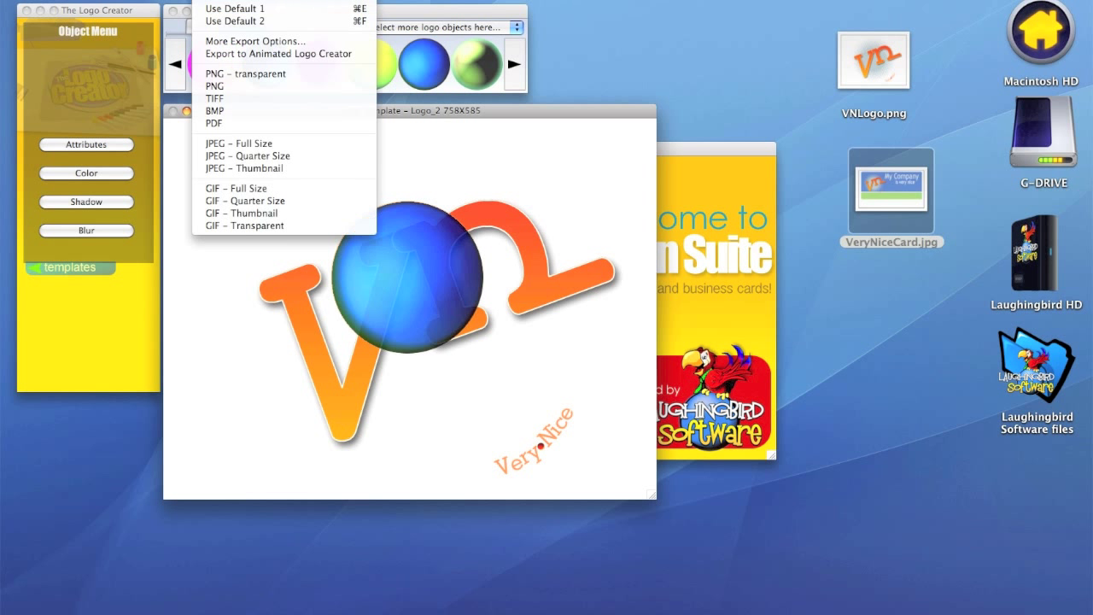
{"action": "mouse_move", "coordinate": [171, 1]}
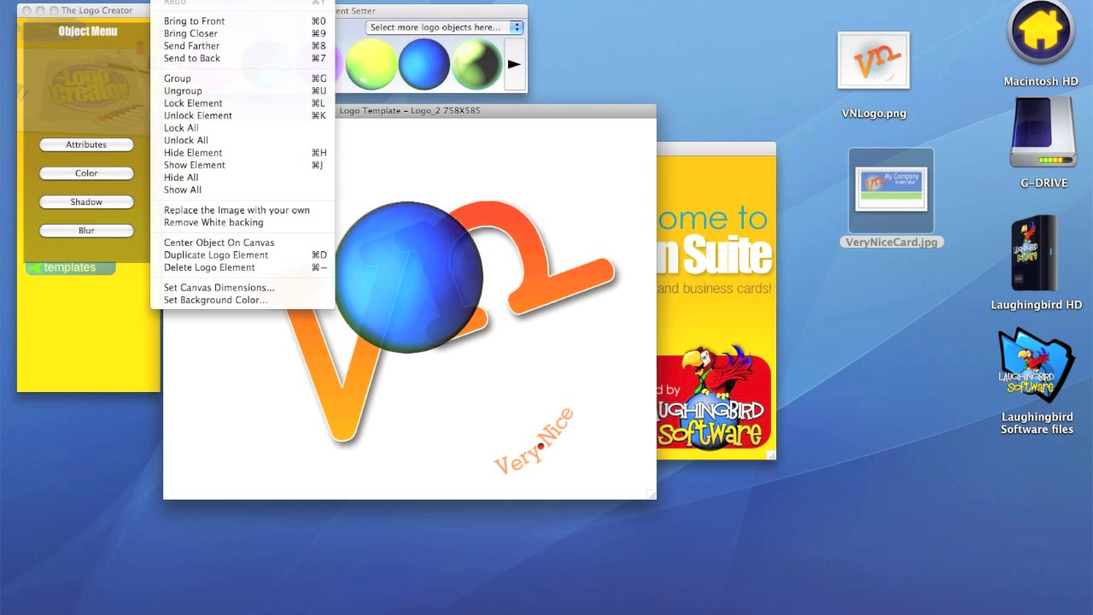
{"action": "left_click", "coordinate": [185, 58]}
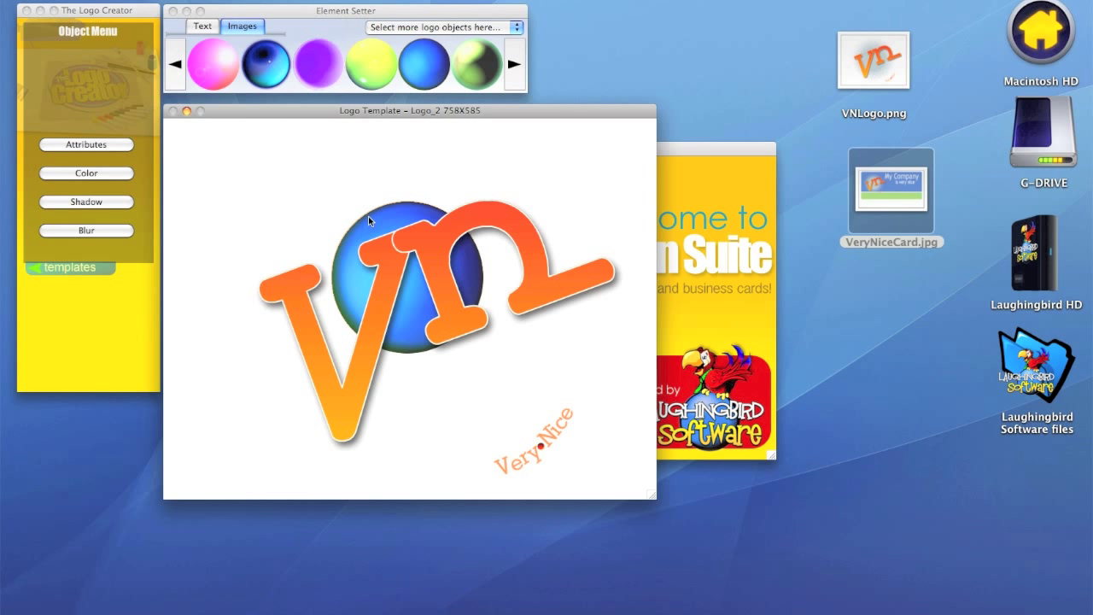
{"action": "left_click", "coordinate": [104, 145]}
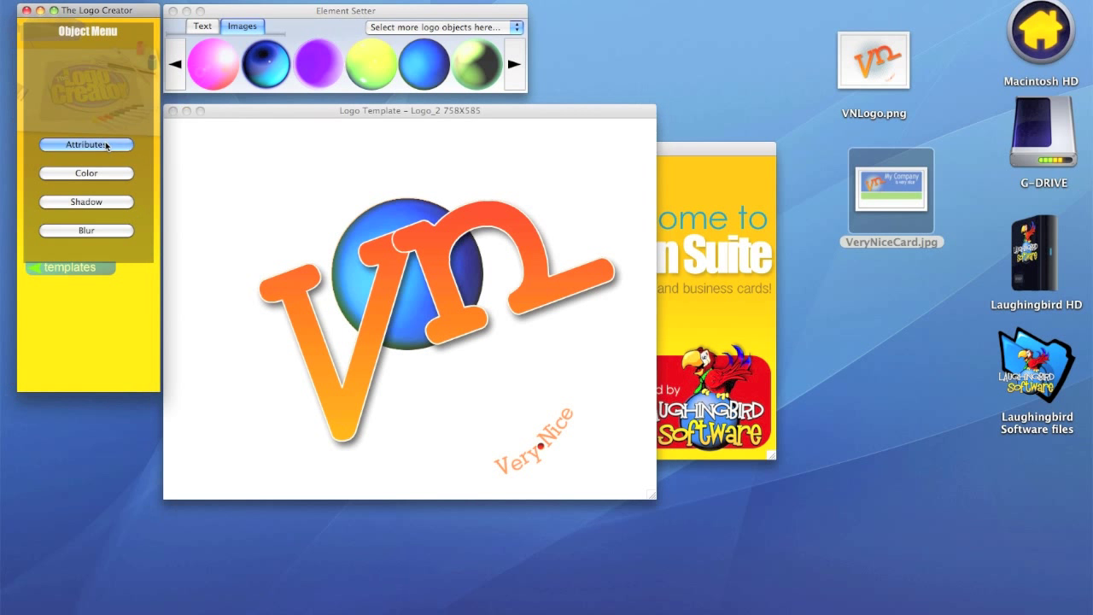
Scale the blue sphere up to 1.563, nudge it into place, and reselect it.
{"action": "left_click_drag", "start_coordinate": [106, 122], "coordinate": [129, 120]}
{"action": "left_click_drag", "start_coordinate": [361, 176], "coordinate": [363, 203]}
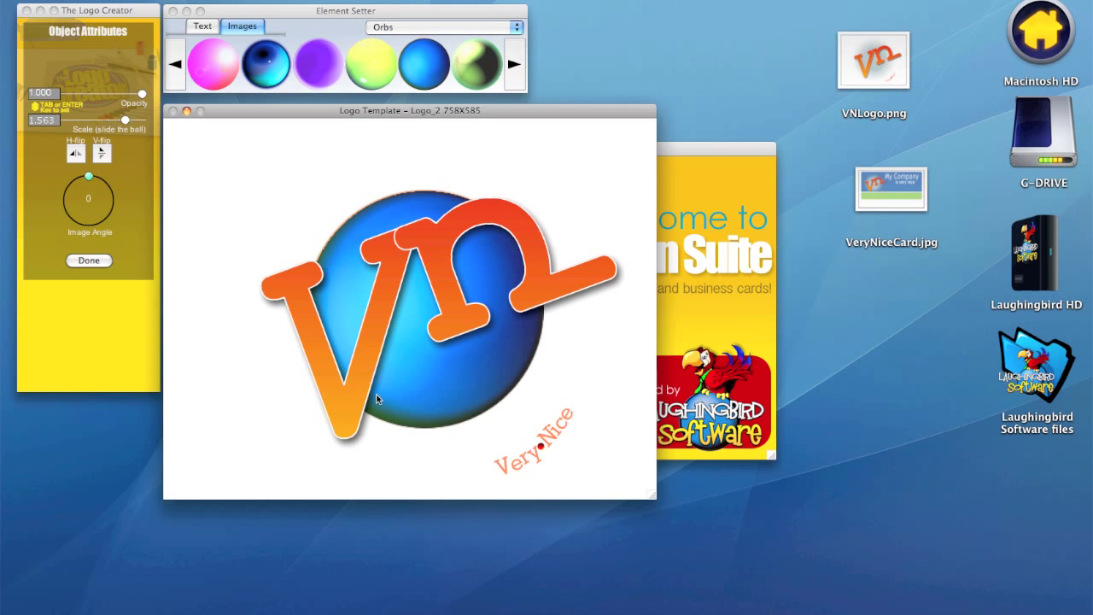
{"action": "left_click", "coordinate": [430, 393]}
{"action": "left_click_drag", "start_coordinate": [430, 392], "coordinate": [466, 386]}
{"action": "left_click", "coordinate": [461, 389]}
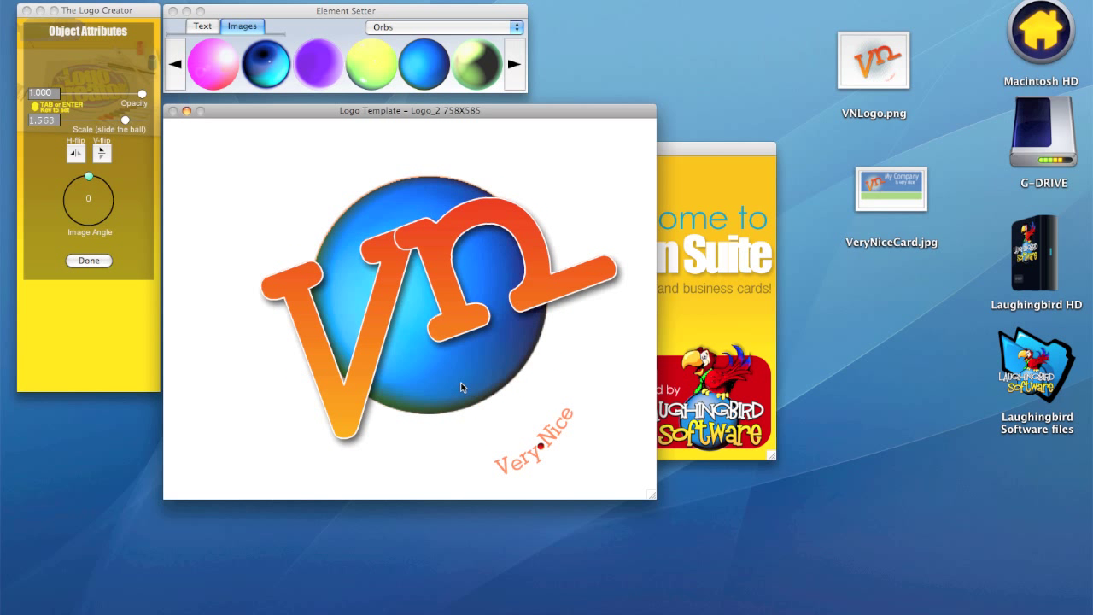
{"action": "left_click", "coordinate": [433, 383]}
{"action": "left_click", "coordinate": [434, 386]}
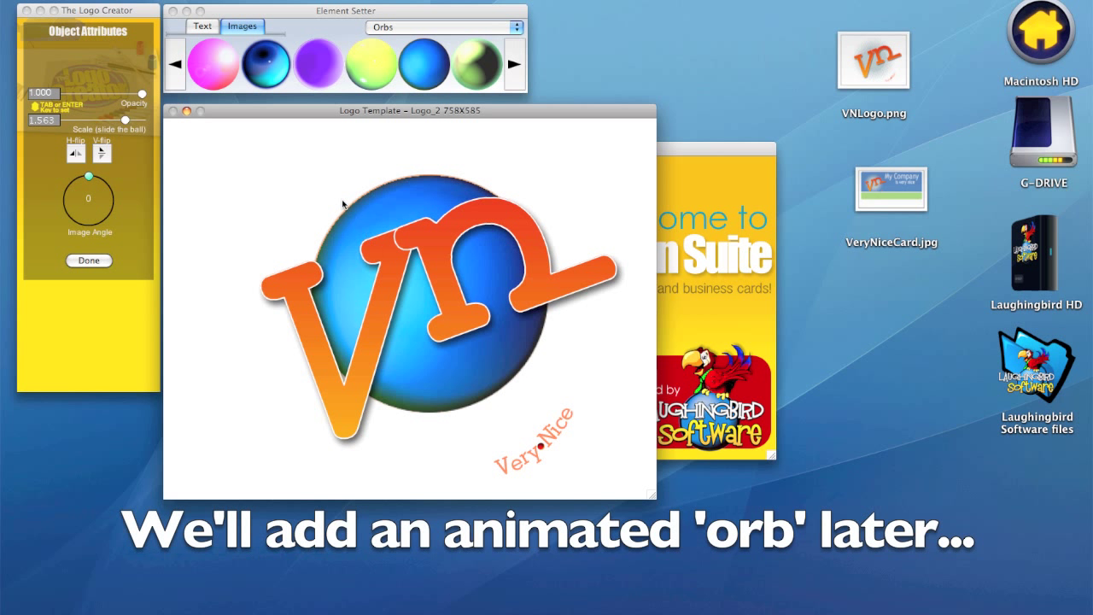
Delete the orb, move the vn letters up-left, and crop the canvas to 603×416.
{"action": "key", "text": "Delete"}
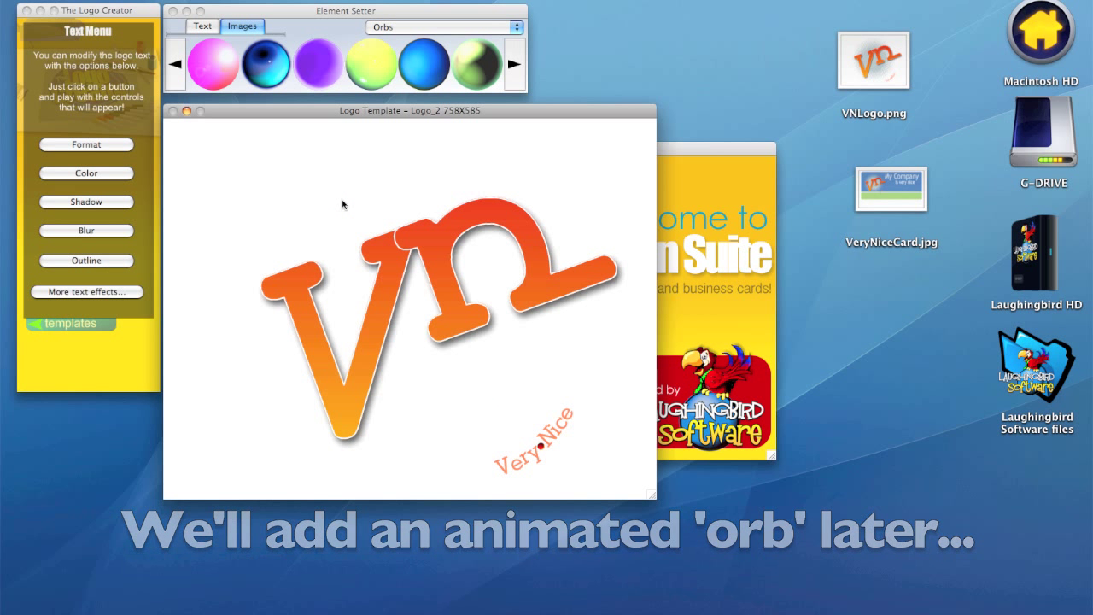
{"action": "left_click_drag", "start_coordinate": [339, 405], "coordinate": [271, 343]}
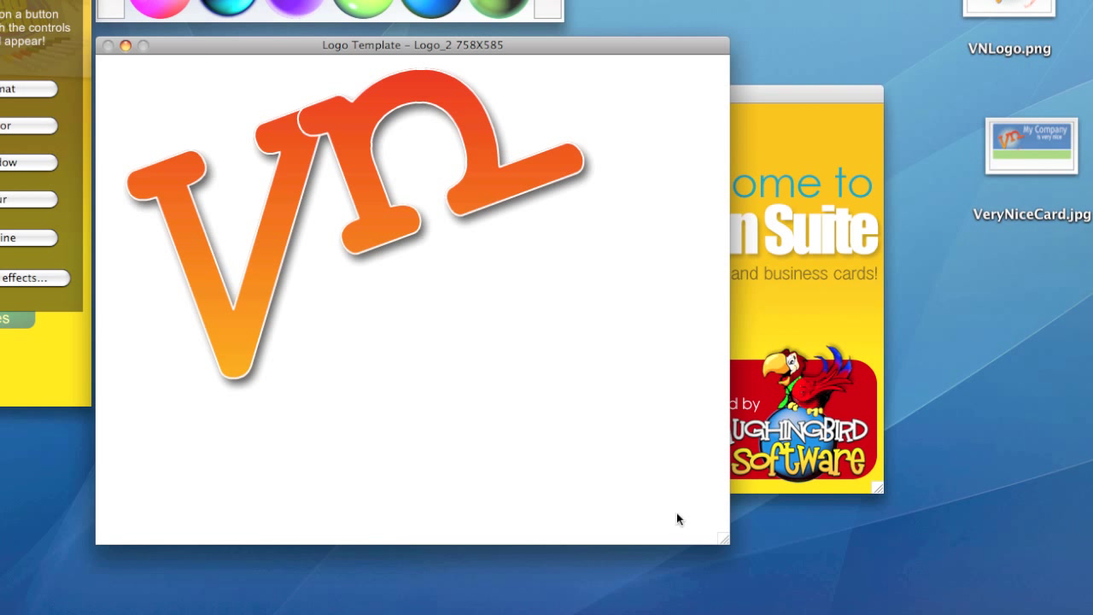
{"action": "left_click_drag", "start_coordinate": [725, 539], "coordinate": [594, 398]}
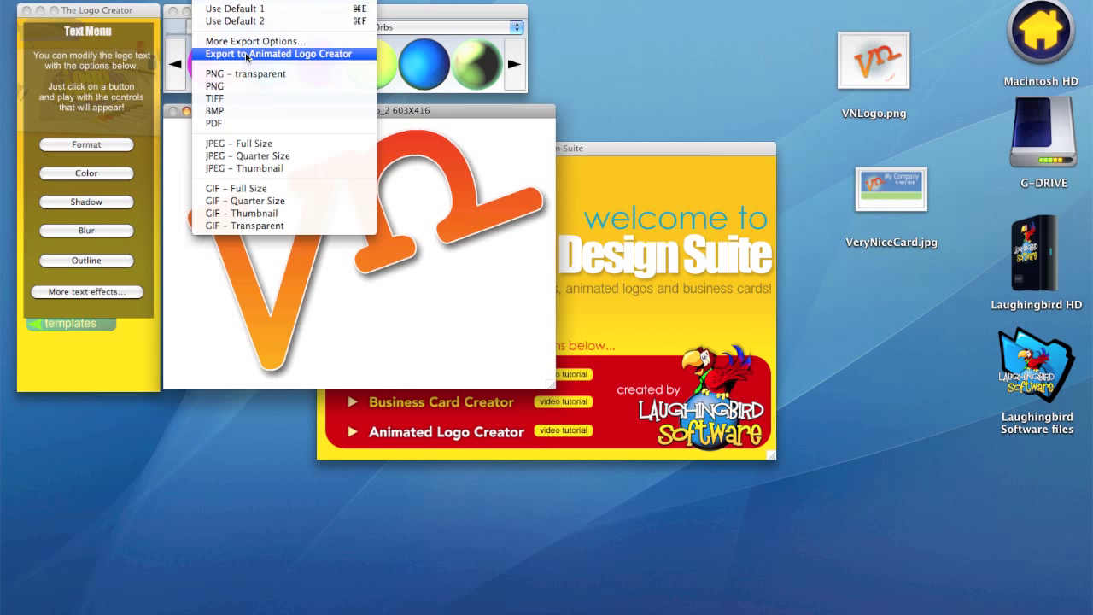
Export the logo to The Animated Logo Creator with the title 'VeryNiceLogo'.
{"action": "left_click", "coordinate": [247, 56]}
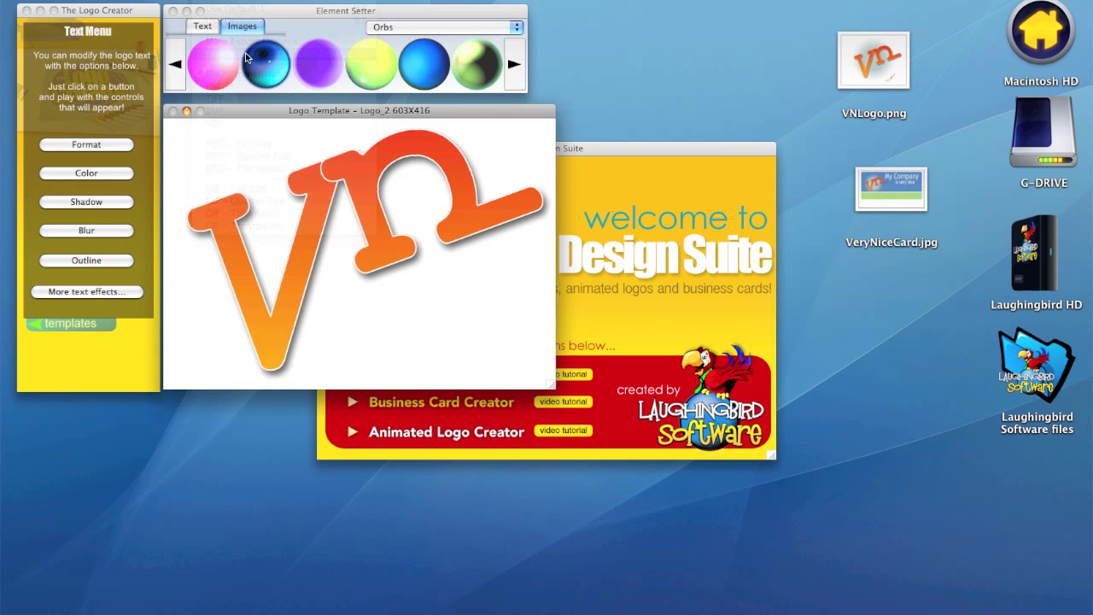
{"action": "type", "text": "VeryNice"}
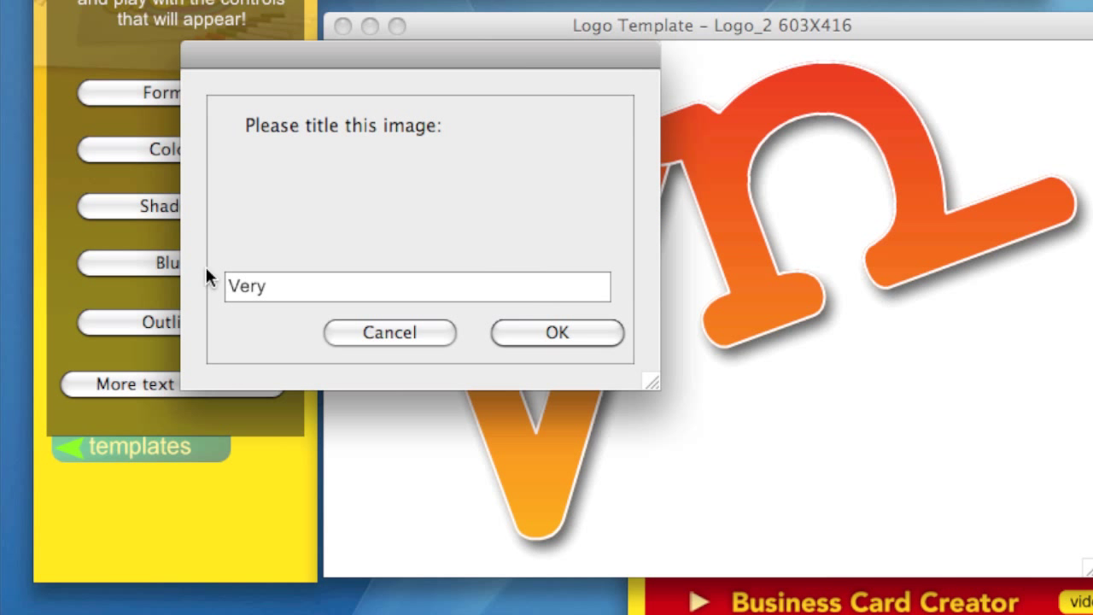
{"action": "type", "text": "Logo"}
{"action": "left_click", "coordinate": [551, 333]}
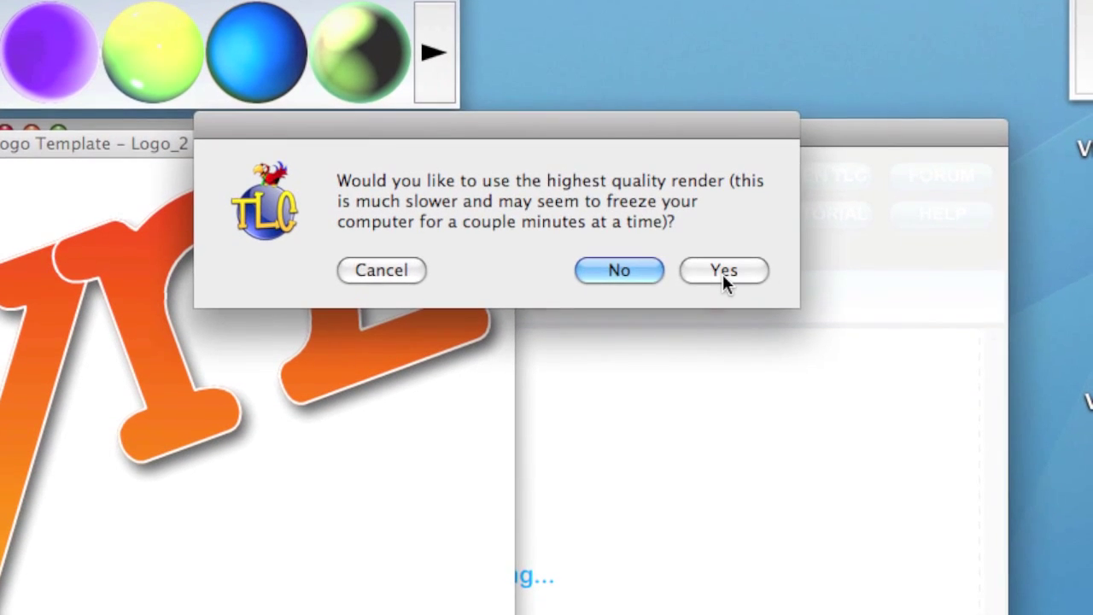
Accept highest-quality rendering so the vn logo loads onto the 550×410 stage.
{"action": "left_click", "coordinate": [724, 271]}
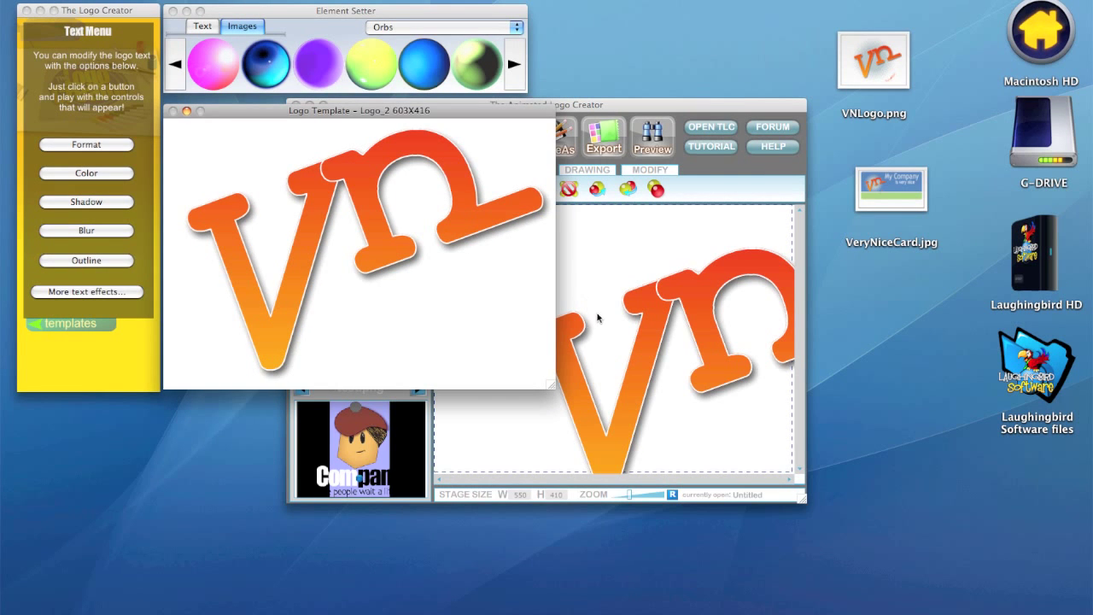
{"action": "left_click", "coordinate": [641, 329]}
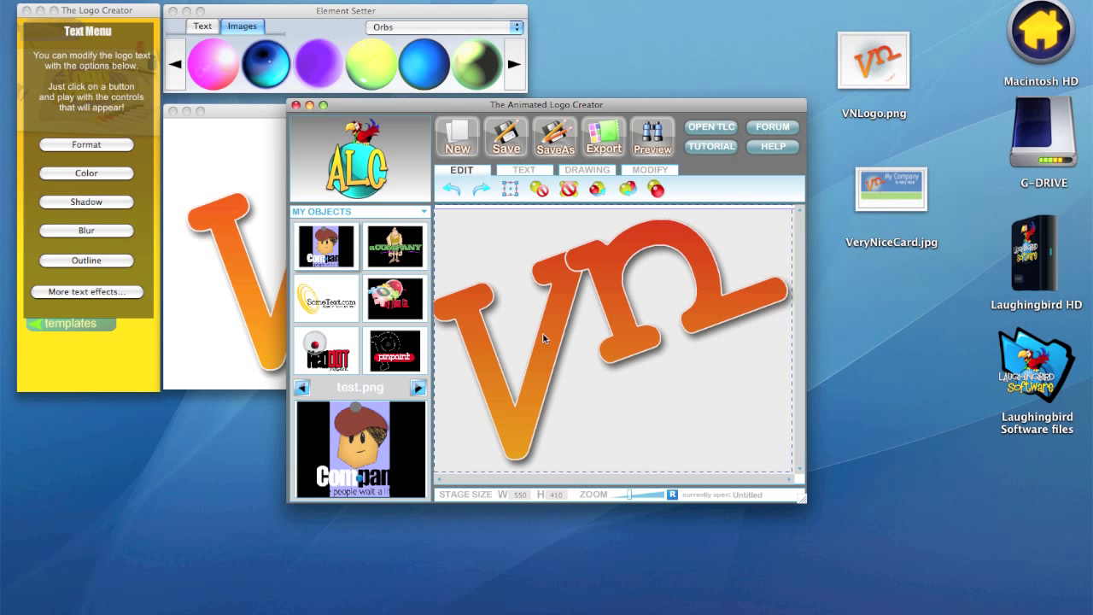
{"action": "left_click", "coordinate": [312, 212]}
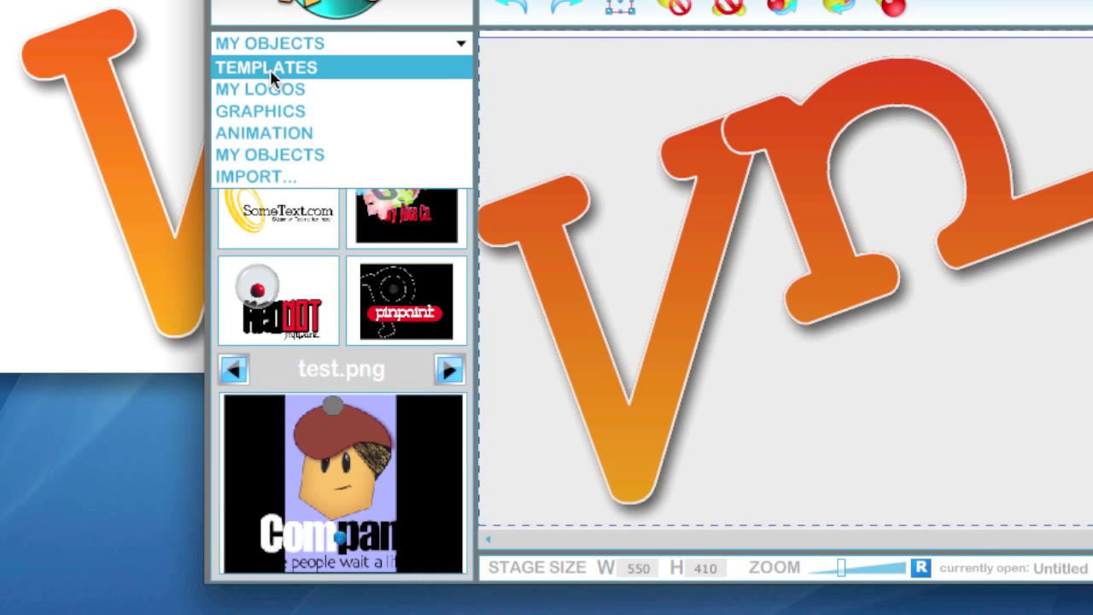
Switch the object library to TEMPLATES and page through to the Yoga template set.
{"action": "left_click", "coordinate": [384, 159]}
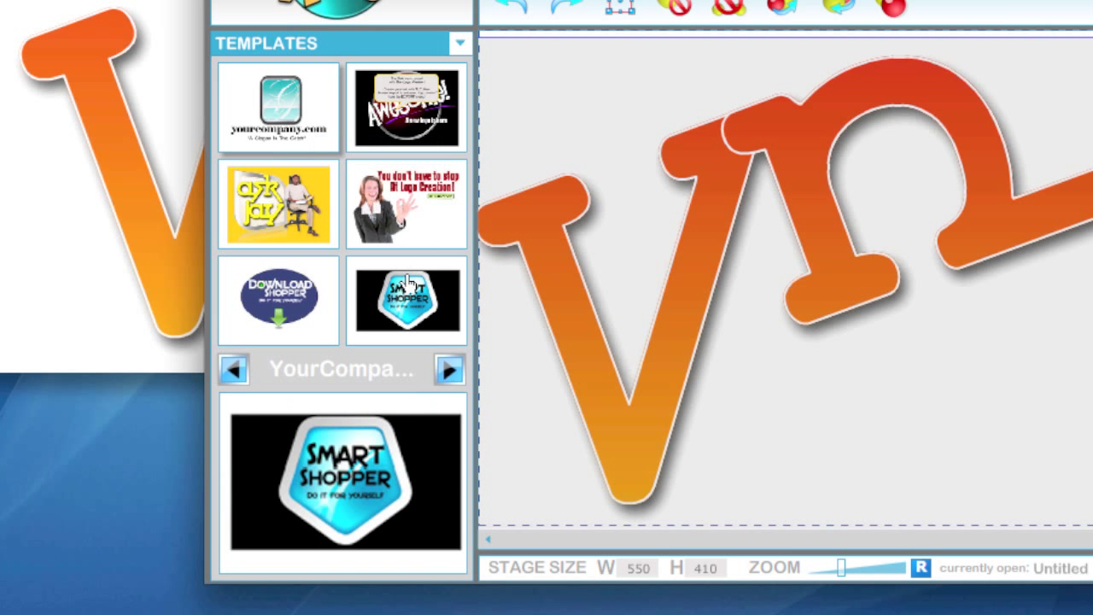
{"action": "left_click", "coordinate": [449, 369]}
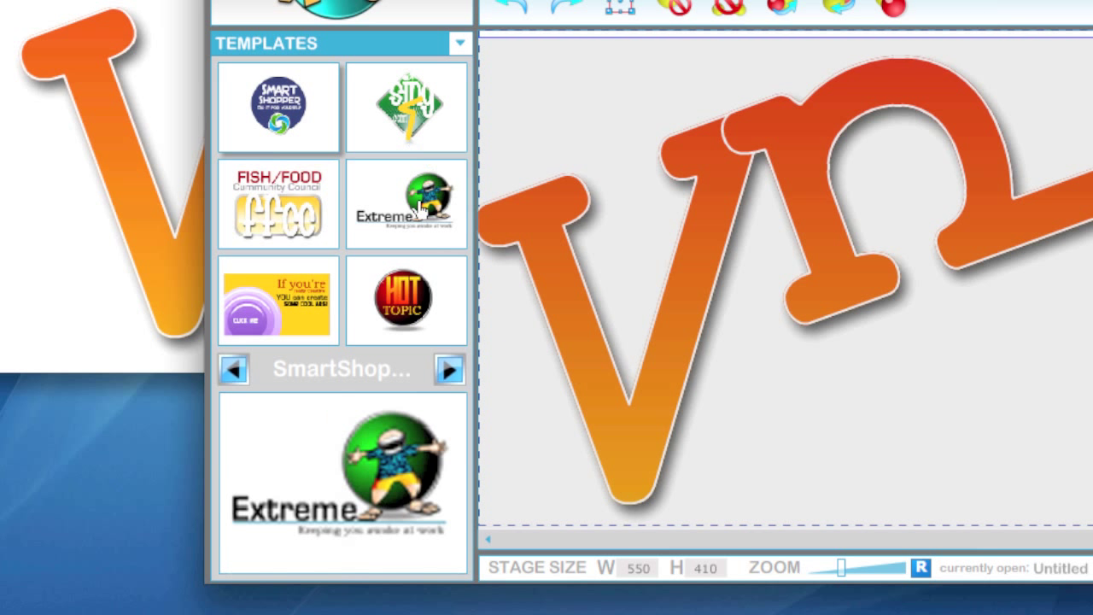
{"action": "left_click", "coordinate": [448, 374]}
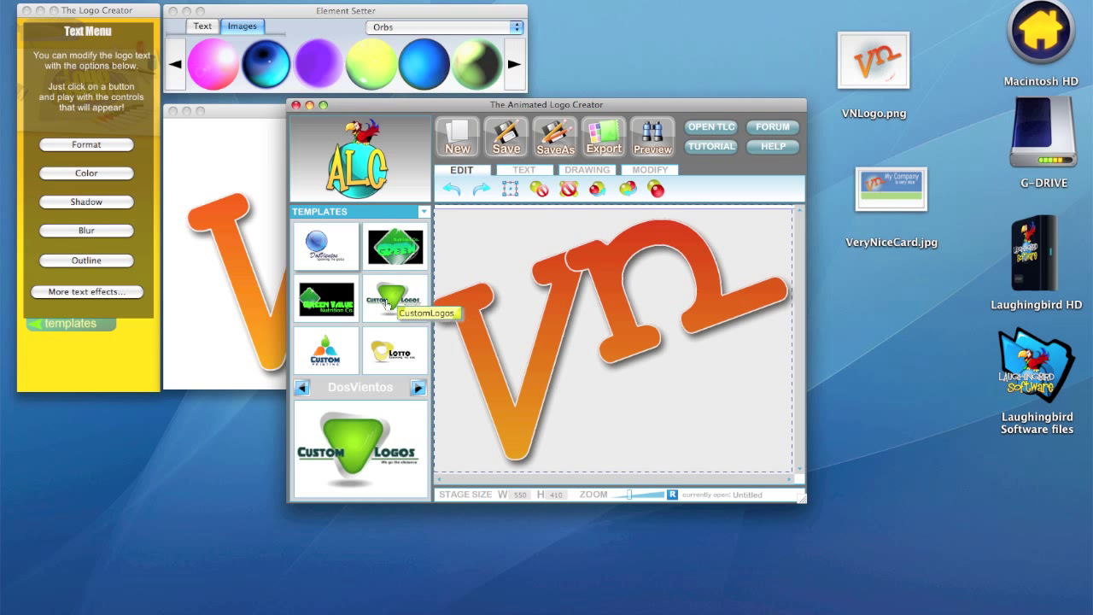
{"action": "left_click", "coordinate": [417, 388]}
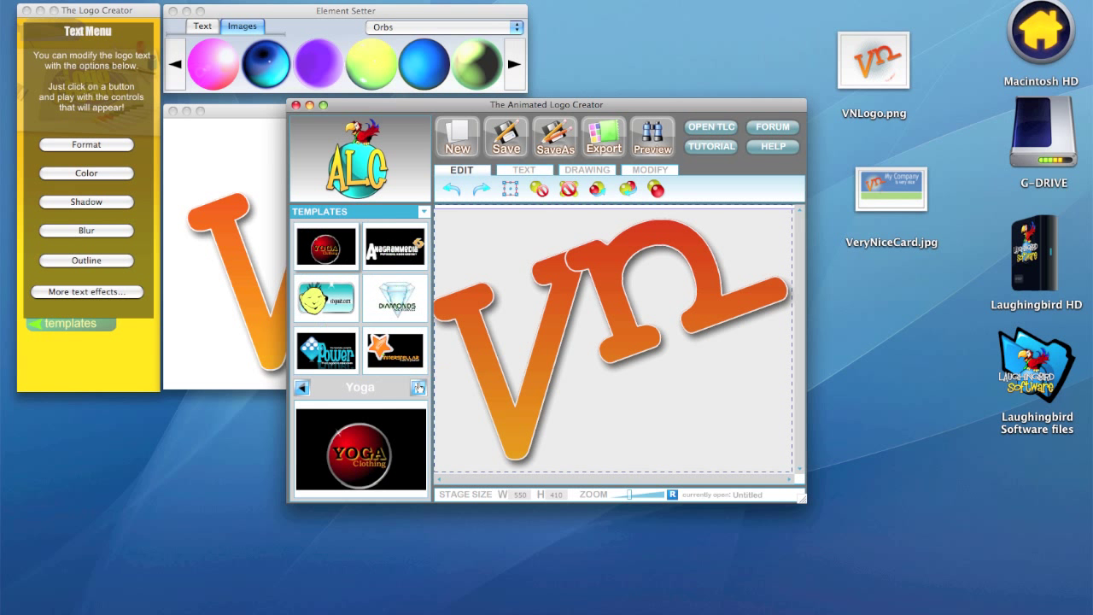
{"action": "left_click", "coordinate": [356, 212]}
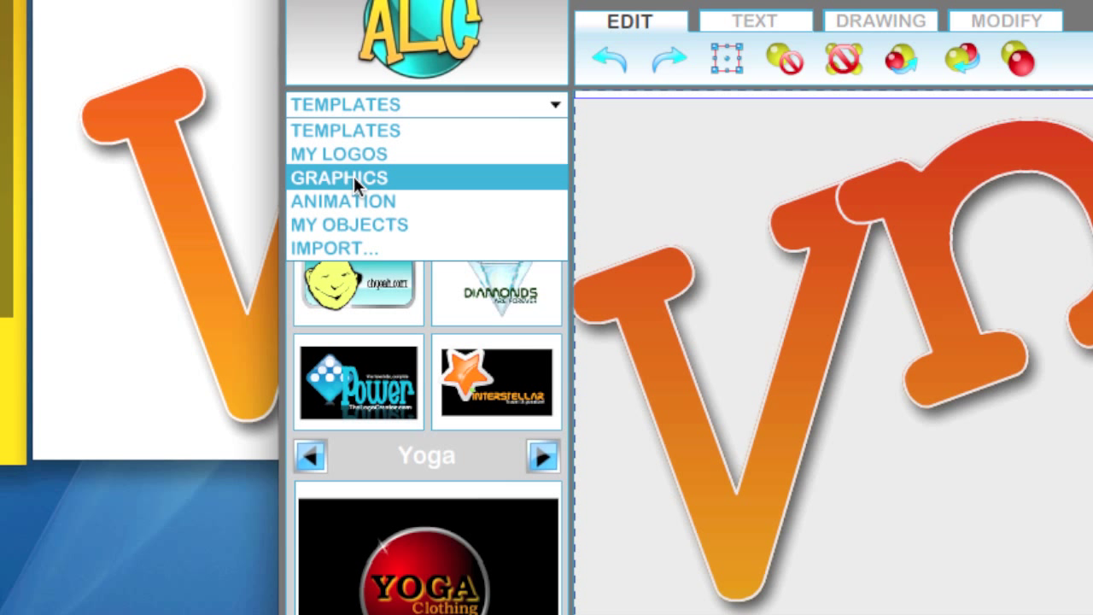
Browse the orb graphics pages, then switch the library to animated objects.
{"action": "left_click", "coordinate": [354, 176]}
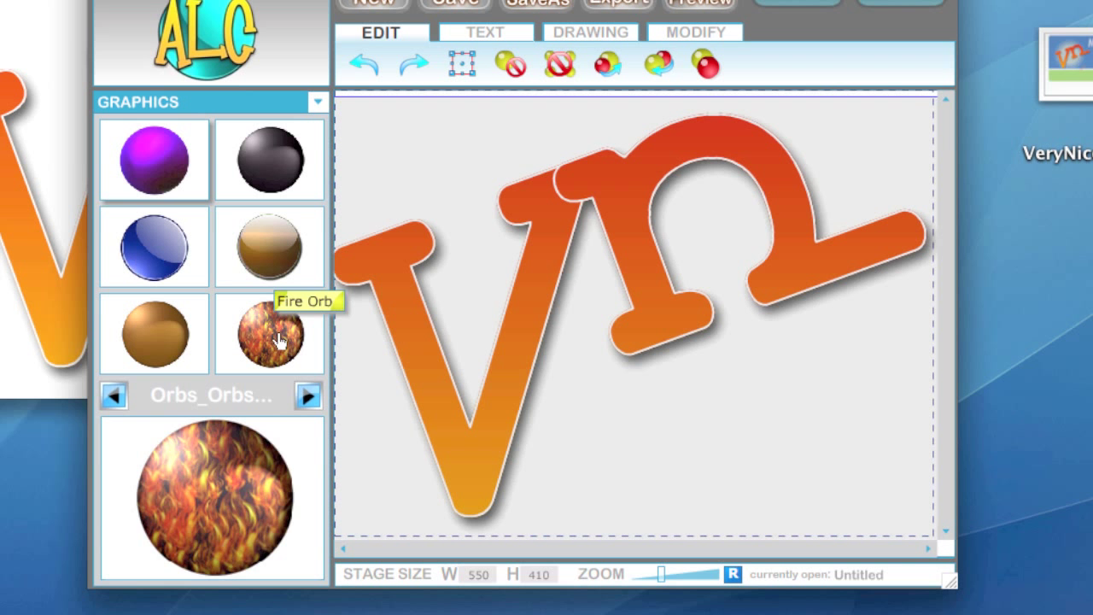
{"action": "left_click", "coordinate": [306, 398]}
{"action": "left_click", "coordinate": [306, 398]}
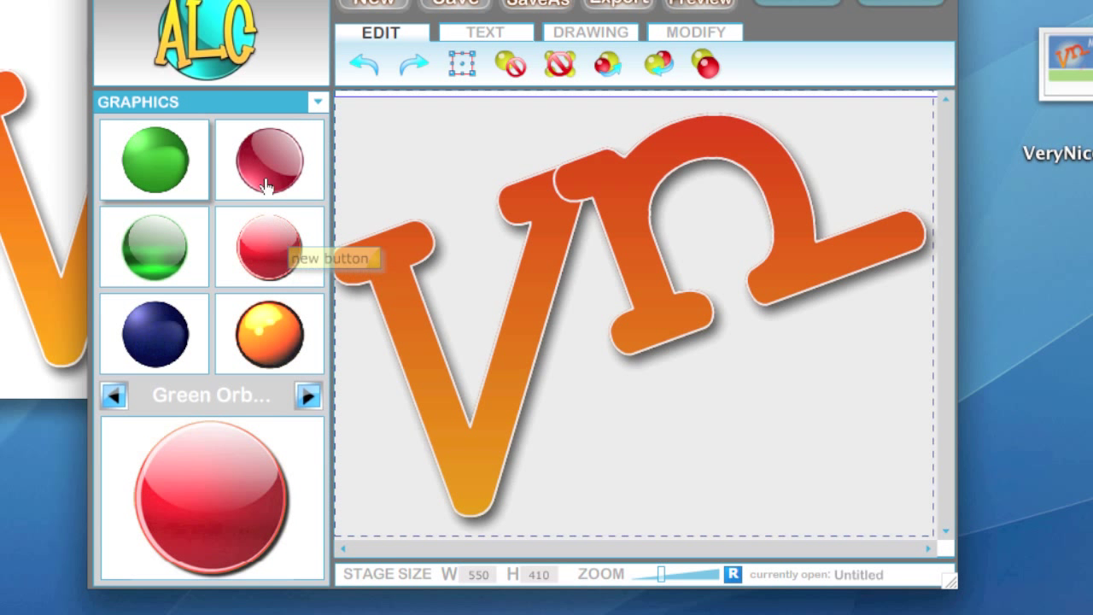
{"action": "left_click", "coordinate": [307, 395]}
{"action": "left_click", "coordinate": [191, 104]}
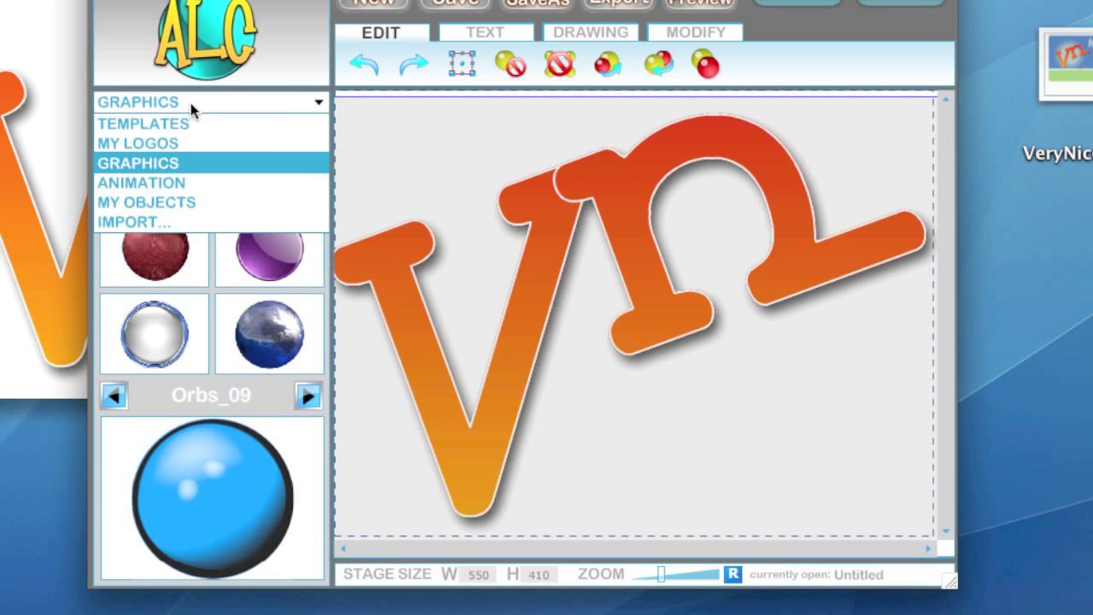
{"action": "left_click", "coordinate": [162, 183]}
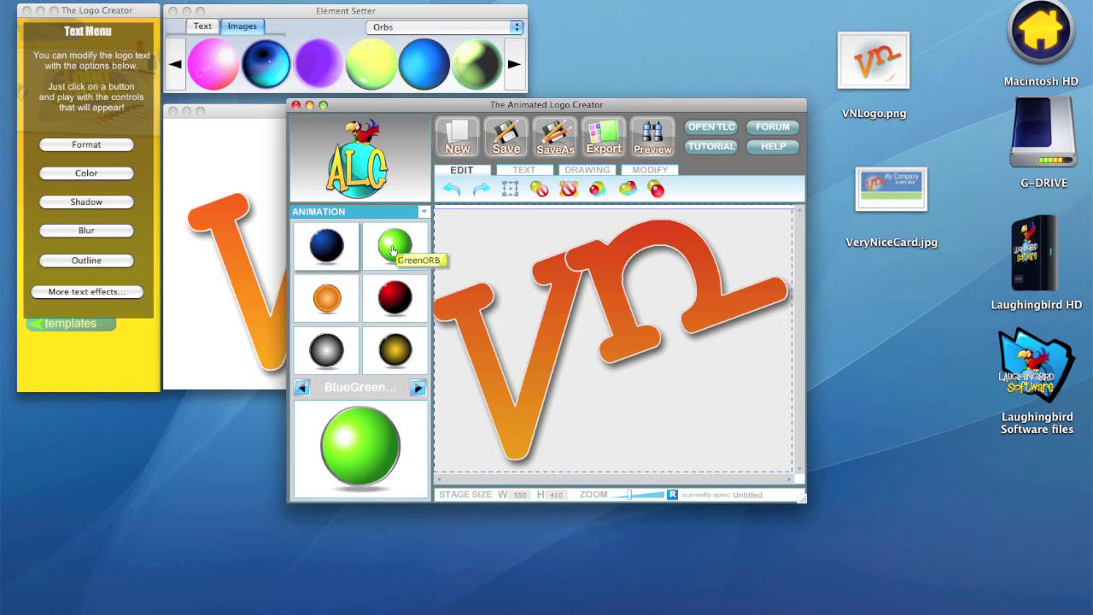
Add an animated green orb to the stage, then delete it.
{"action": "left_click", "coordinate": [393, 250]}
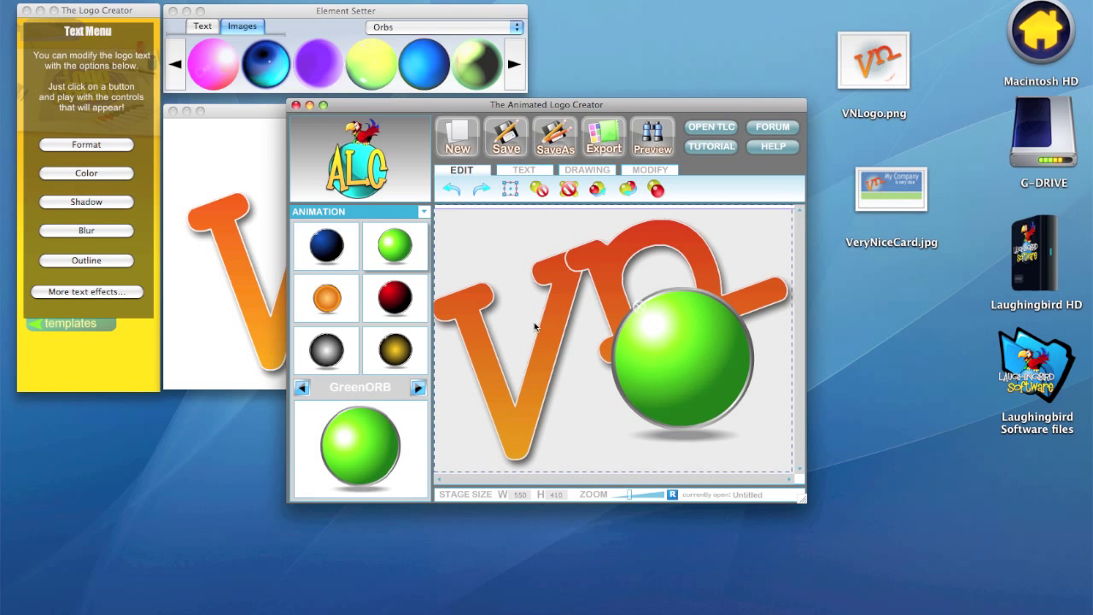
{"action": "left_click_drag", "start_coordinate": [679, 363], "coordinate": [608, 350]}
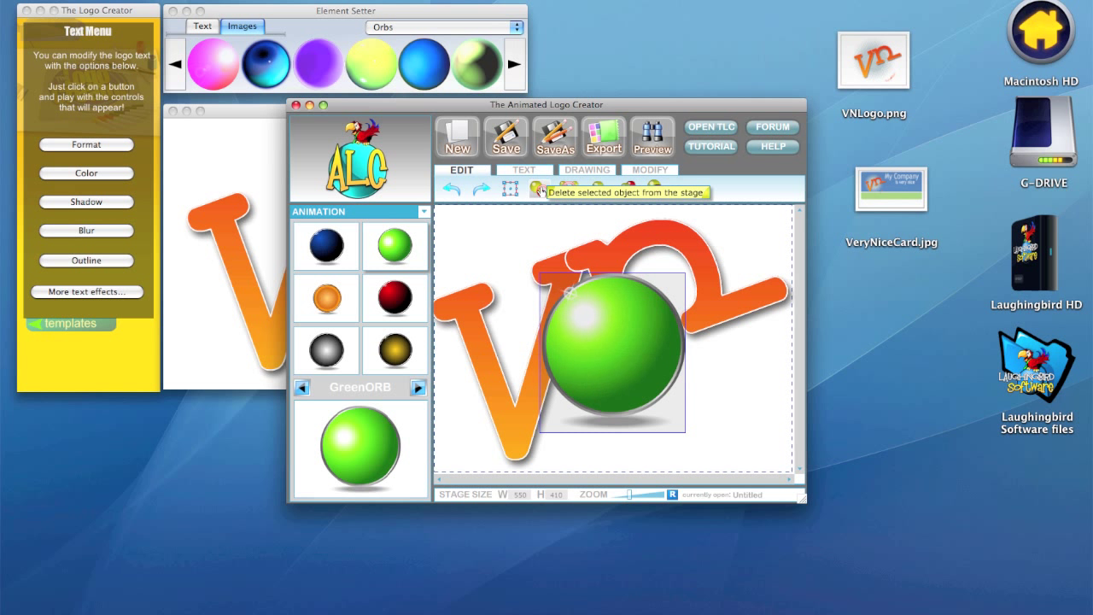
{"action": "left_click", "coordinate": [541, 190]}
{"action": "left_click", "coordinate": [406, 345]}
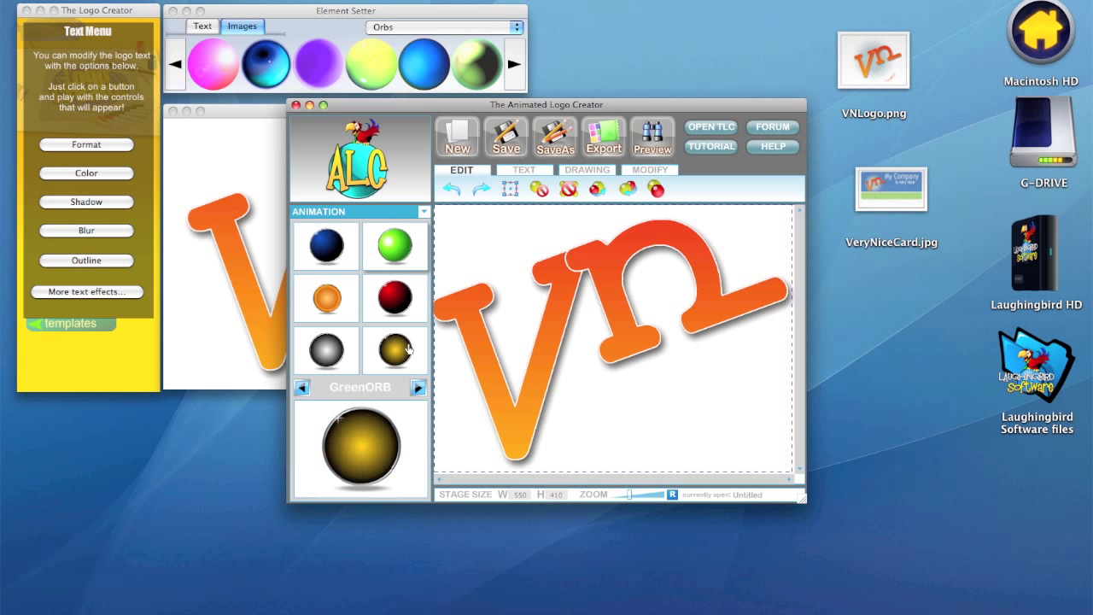
Page through the animation gallery, add the Concentric purple orb, and remove it.
{"action": "left_click", "coordinate": [416, 389]}
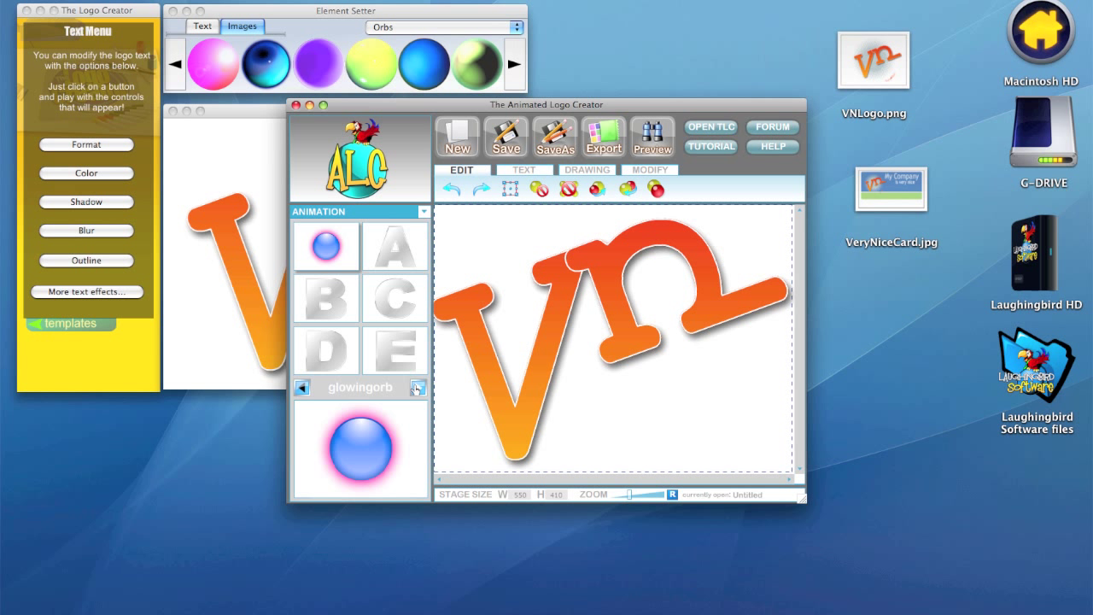
{"action": "left_click", "coordinate": [417, 389]}
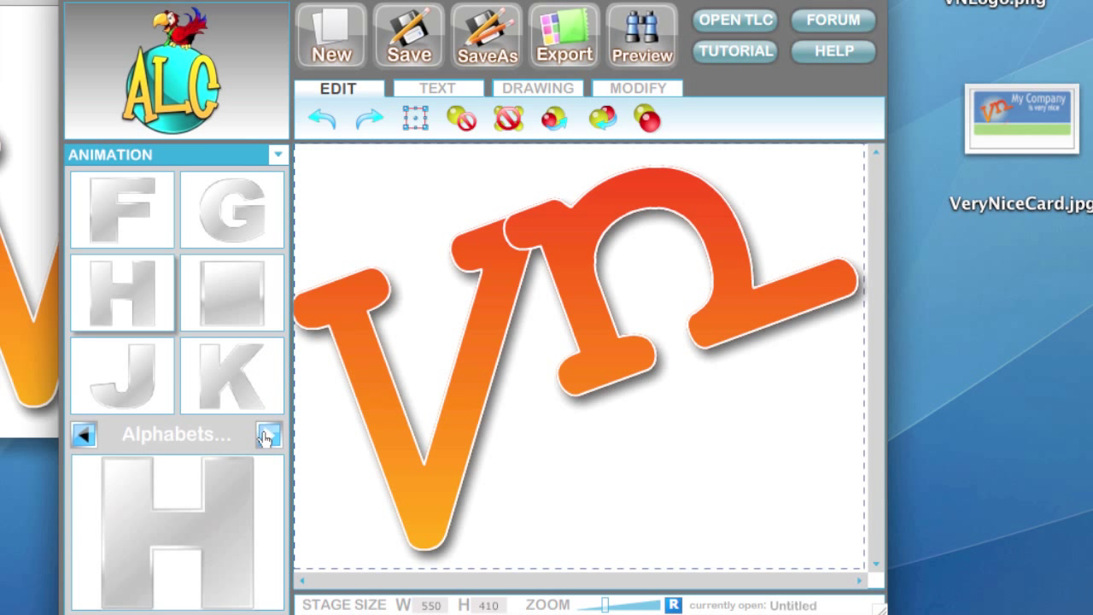
{"action": "left_click", "coordinate": [417, 388]}
{"action": "left_click", "coordinate": [268, 436]}
{"action": "left_click", "coordinate": [267, 436]}
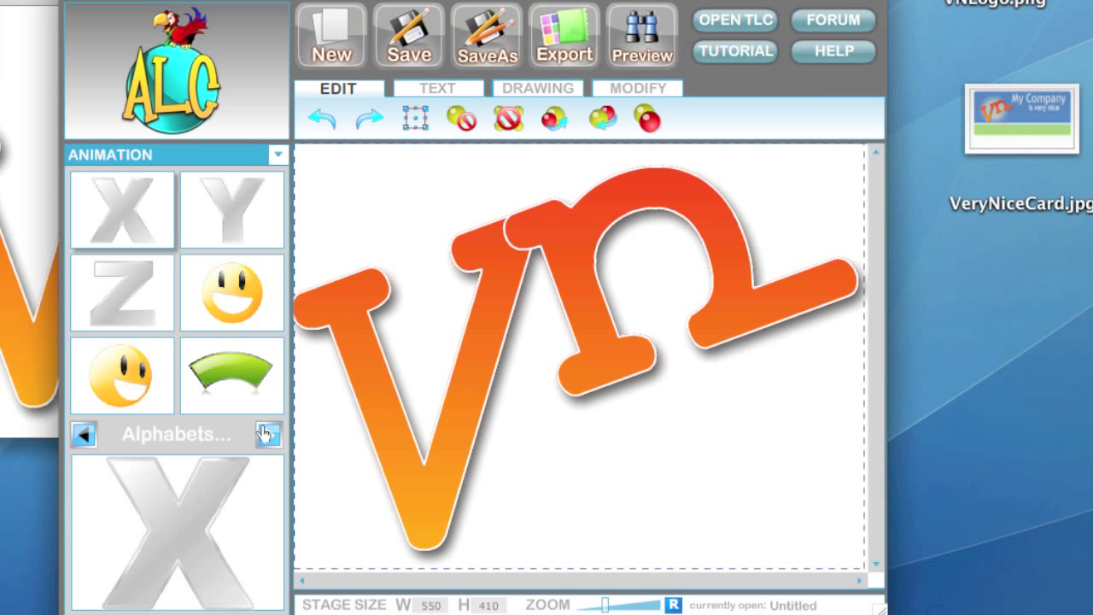
{"action": "left_click", "coordinate": [268, 435]}
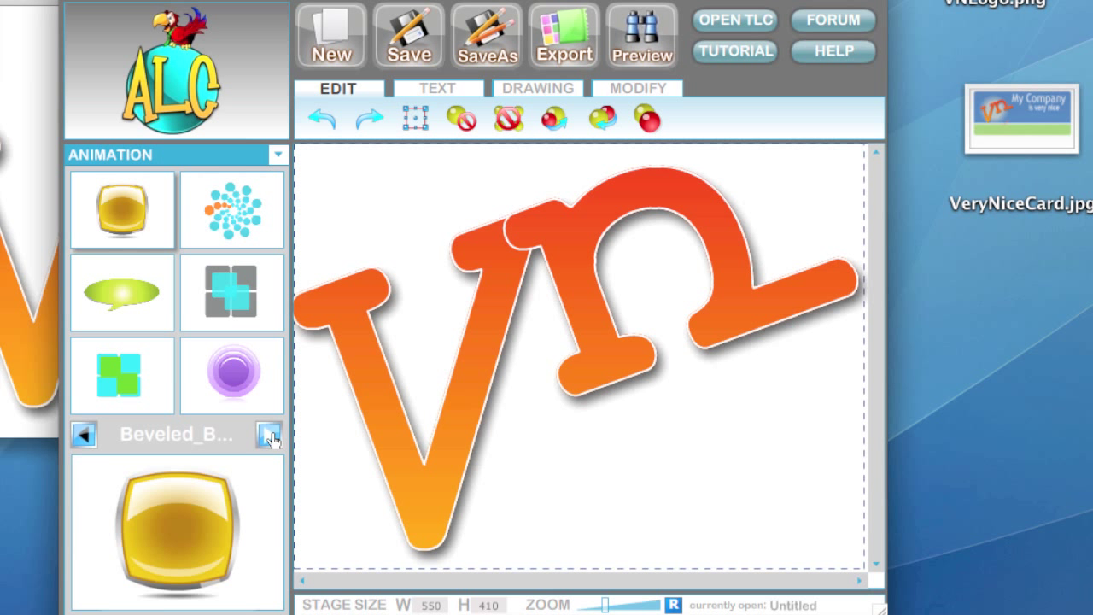
{"action": "left_click", "coordinate": [246, 391]}
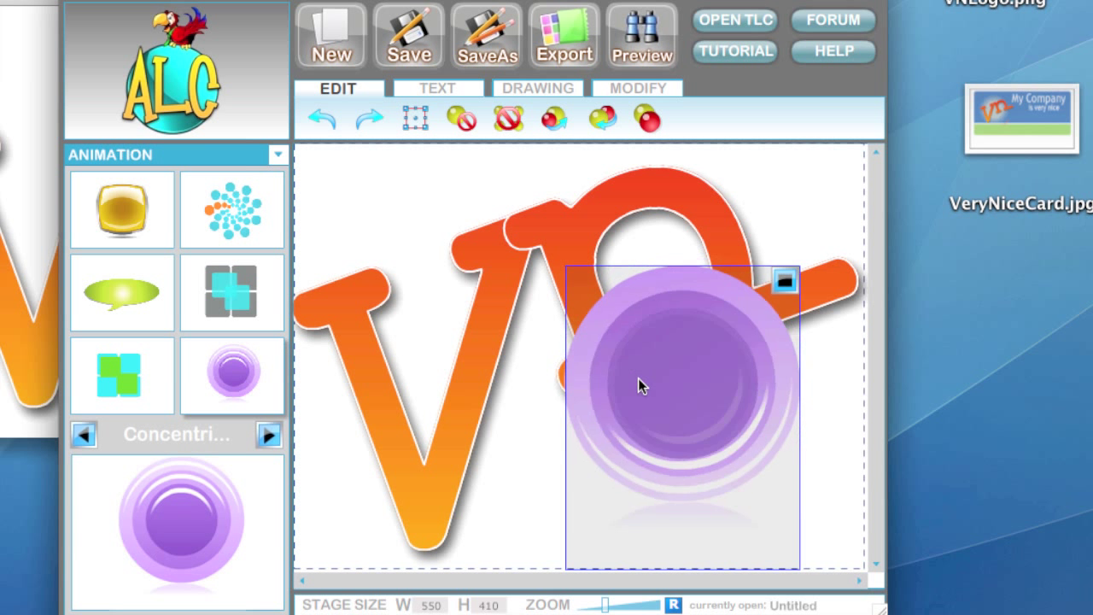
{"action": "left_click", "coordinate": [460, 122]}
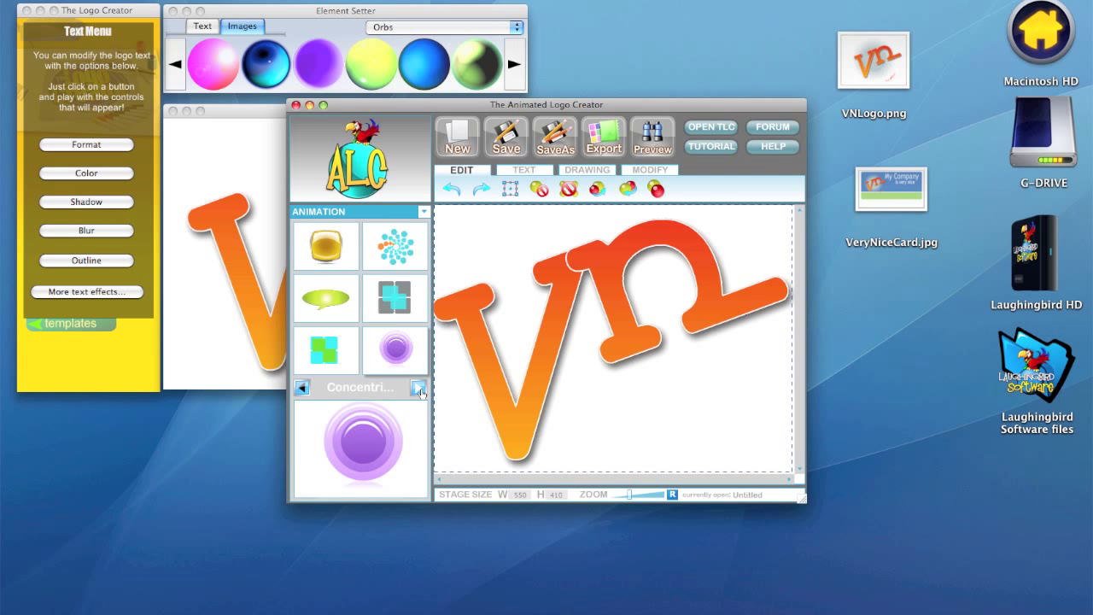
Page forward and back through the animation gallery to the glowingorb page.
{"action": "left_click", "coordinate": [269, 436]}
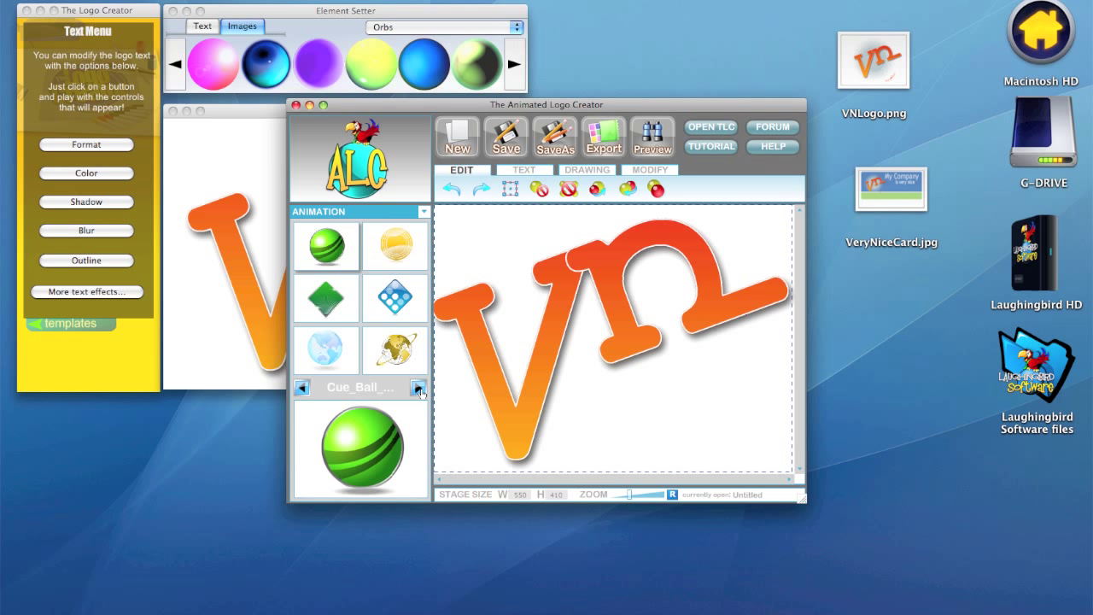
{"action": "left_click", "coordinate": [418, 388]}
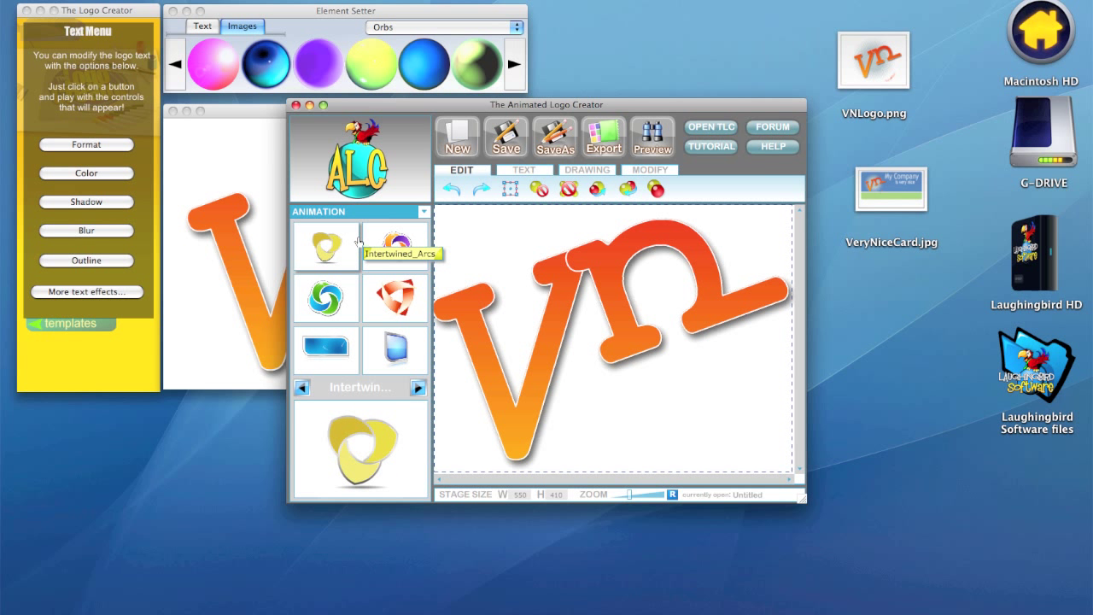
{"action": "left_click", "coordinate": [302, 388]}
{"action": "left_click", "coordinate": [303, 388]}
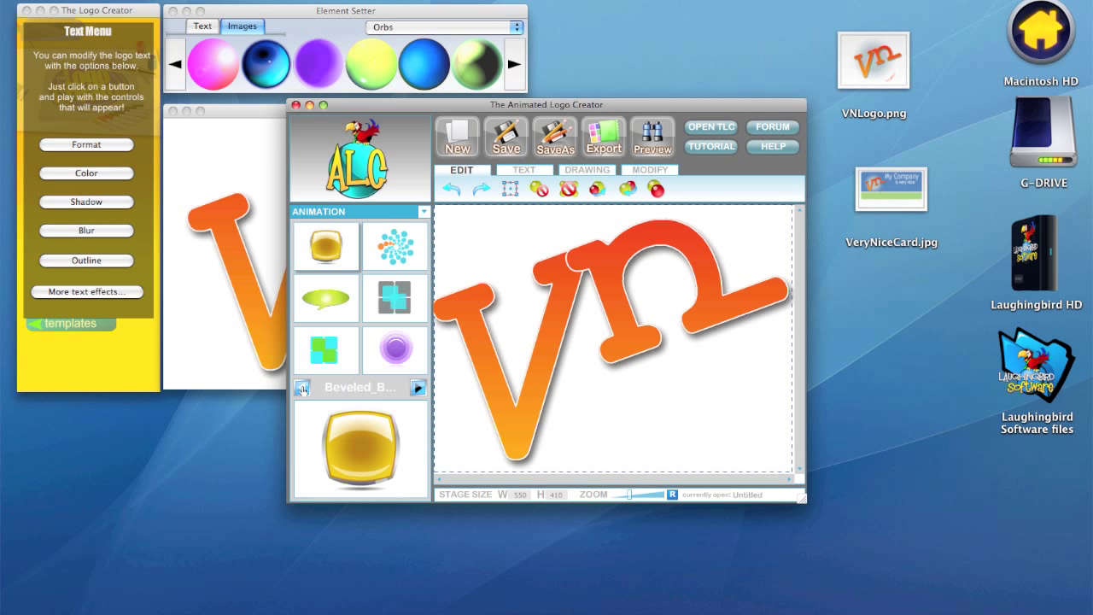
{"action": "left_click", "coordinate": [302, 389]}
{"action": "left_click", "coordinate": [302, 388]}
{"action": "left_click", "coordinate": [302, 388]}
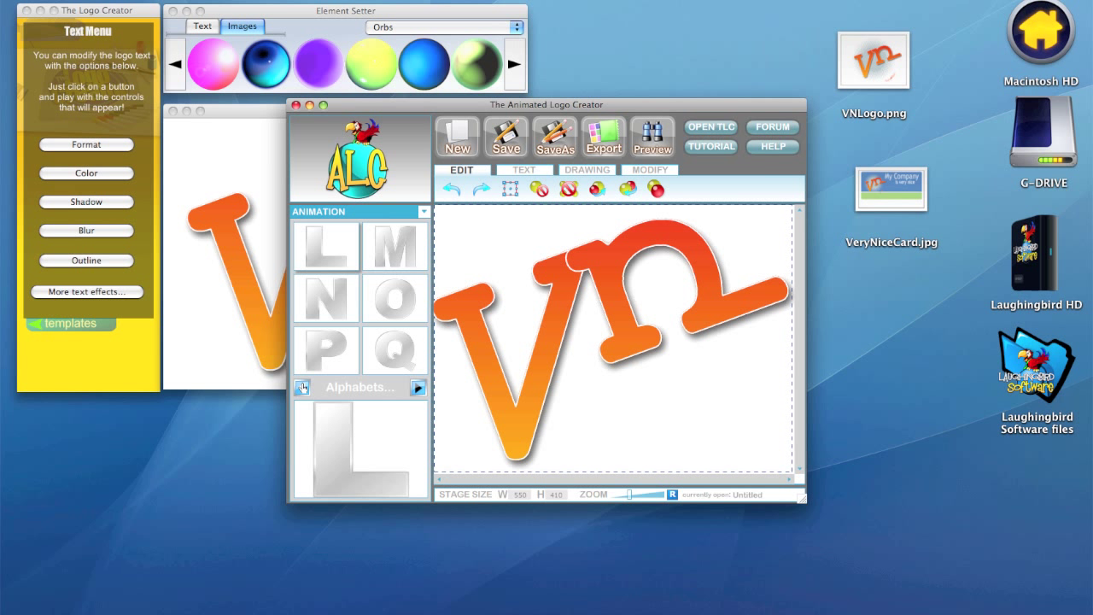
{"action": "left_click", "coordinate": [302, 389]}
{"action": "left_click", "coordinate": [302, 388]}
{"action": "left_click", "coordinate": [302, 389]}
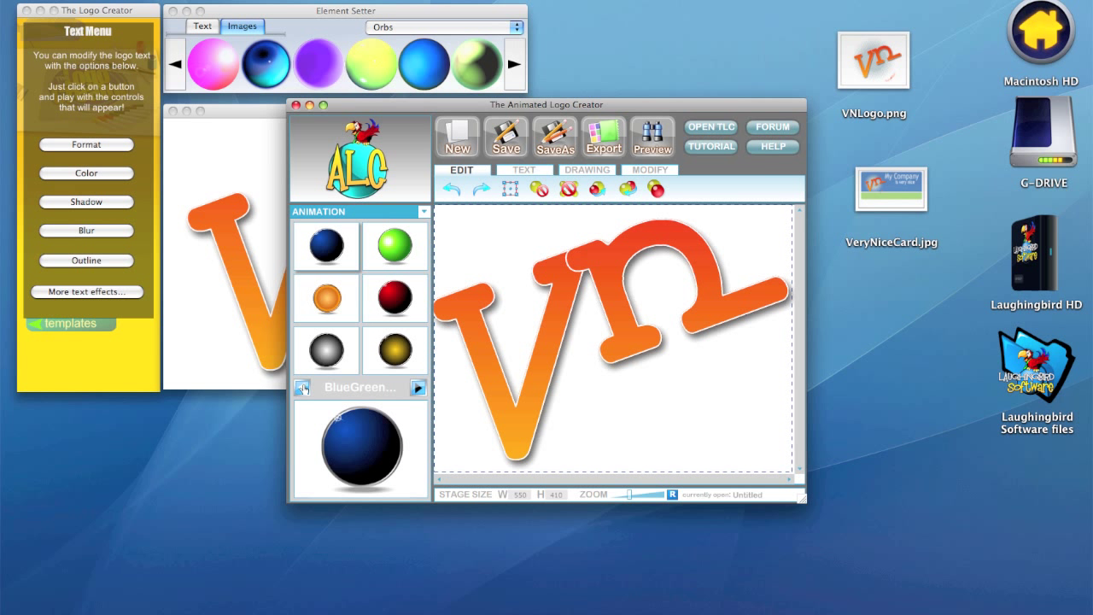
{"action": "left_click", "coordinate": [418, 388]}
Add the glowing blue orb, delete it, and return to the BlueGreenORB page.
{"action": "left_click", "coordinate": [330, 248]}
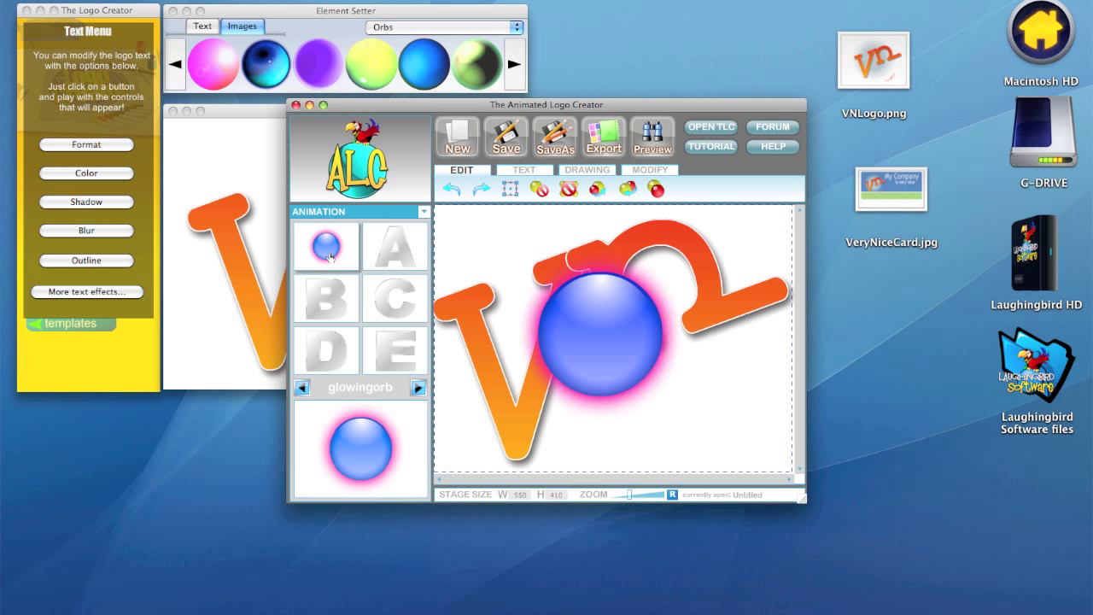
{"action": "left_click", "coordinate": [586, 334]}
{"action": "key", "text": "Delete"}
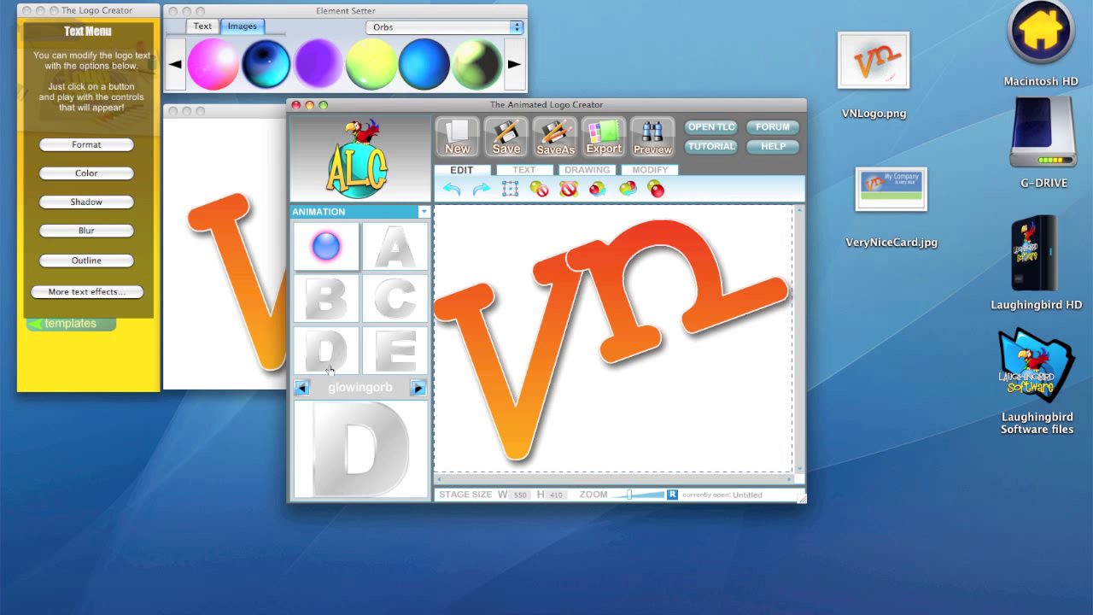
{"action": "left_click", "coordinate": [302, 386]}
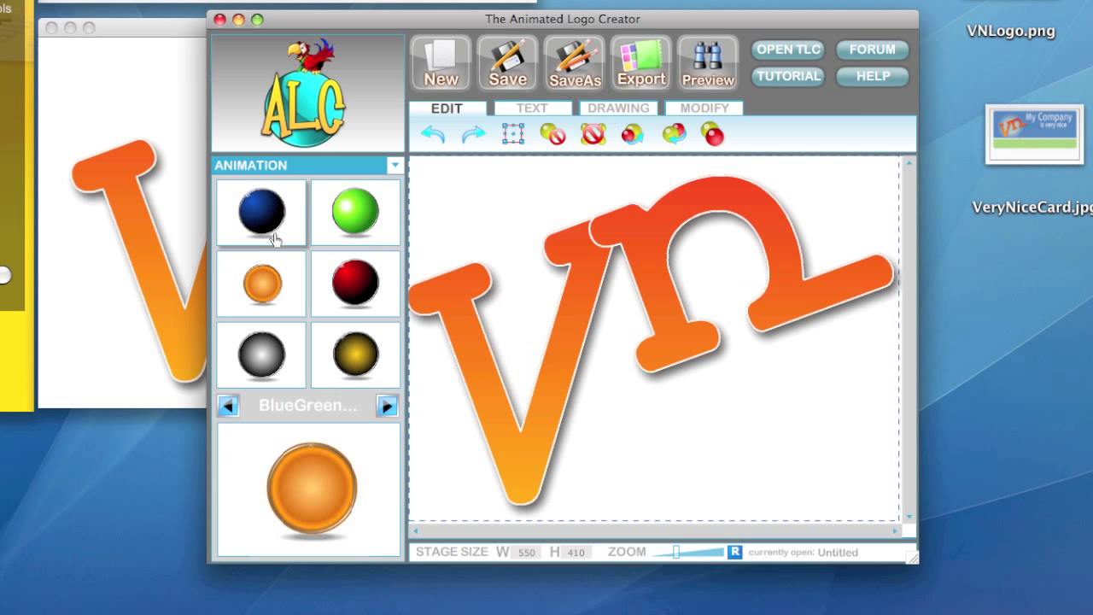
{"action": "mouse_move", "coordinate": [274, 211]}
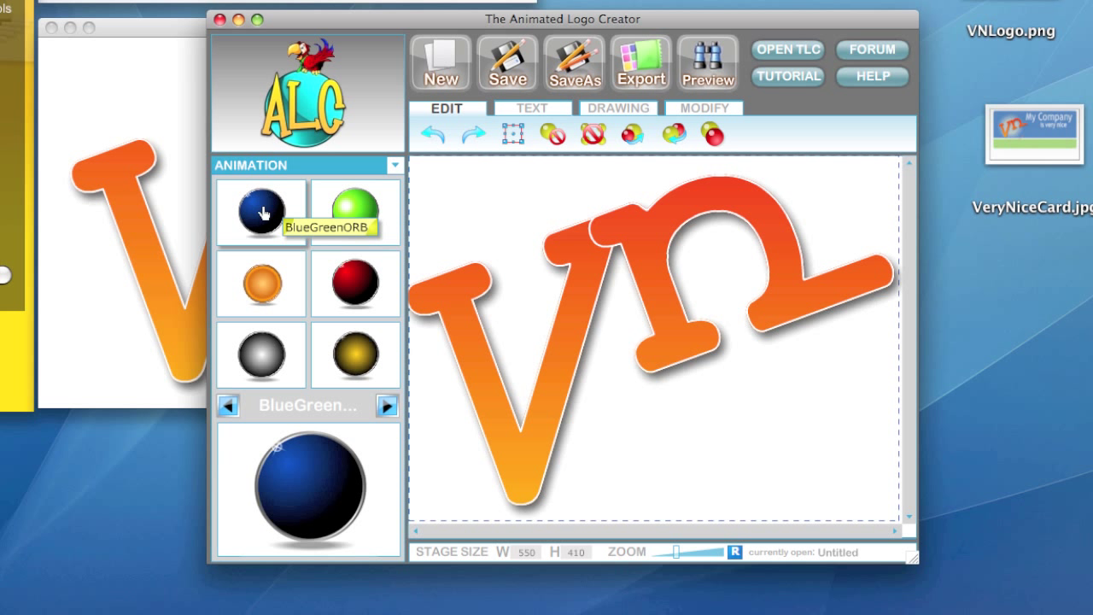
Add the BlueGreenORB, enlarge it under the Vn letters, and send it to back.
{"action": "left_click", "coordinate": [270, 216]}
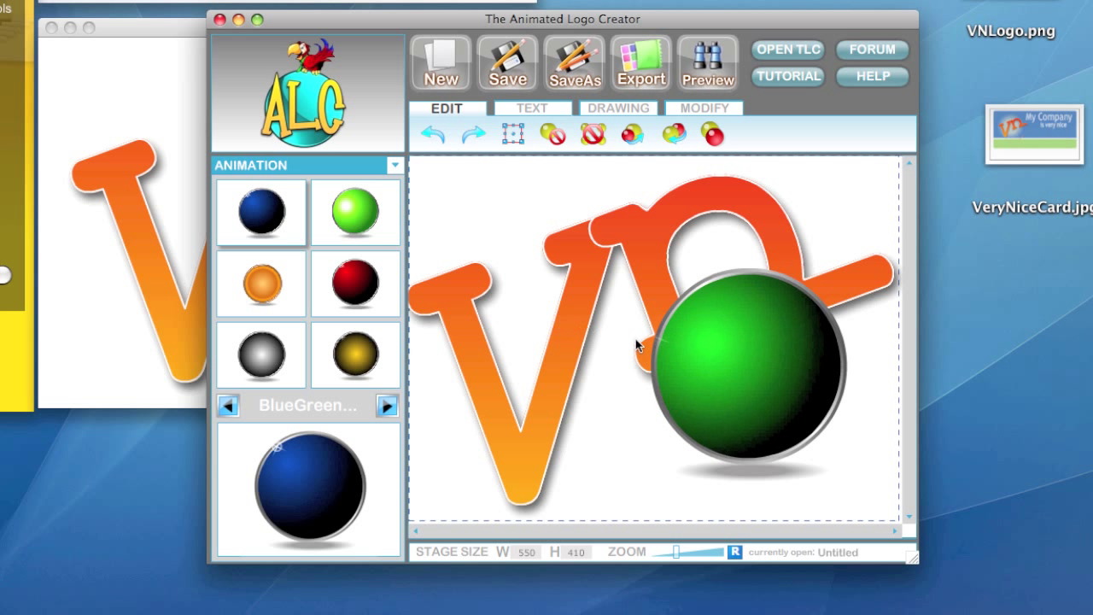
{"action": "left_click_drag", "start_coordinate": [756, 378], "coordinate": [535, 276]}
{"action": "left_click", "coordinate": [518, 136]}
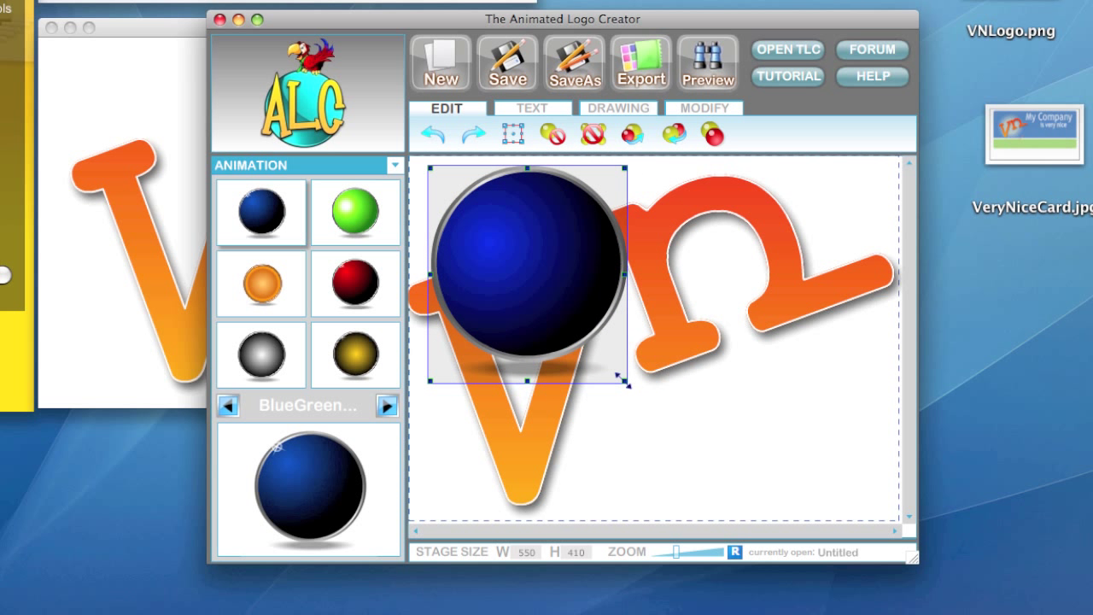
{"action": "left_click_drag", "start_coordinate": [622, 381], "coordinate": [756, 521]}
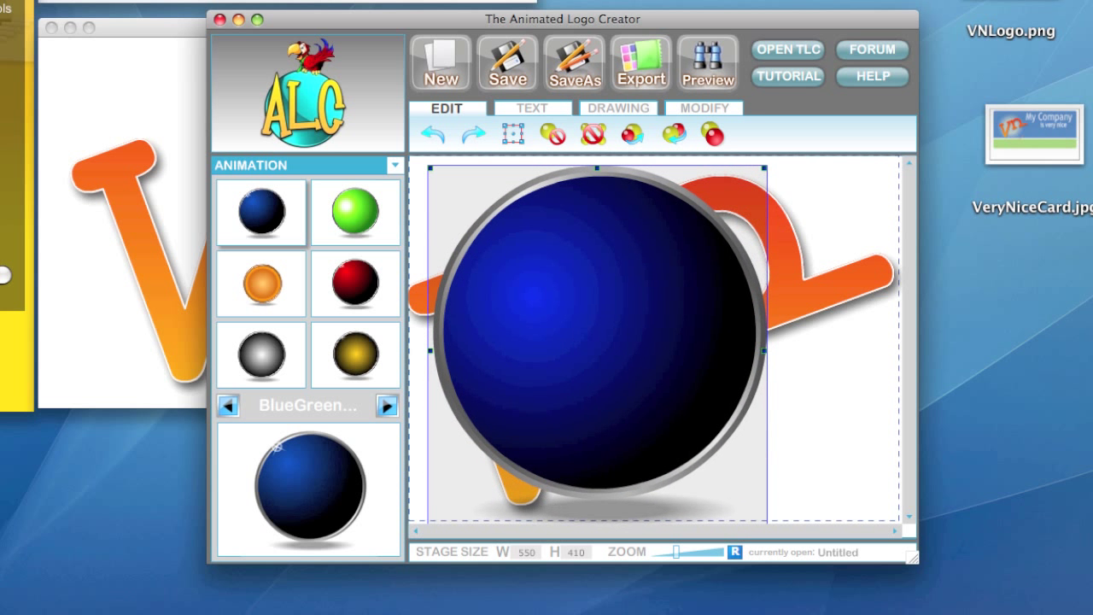
{"action": "left_click_drag", "start_coordinate": [582, 346], "coordinate": [622, 336]}
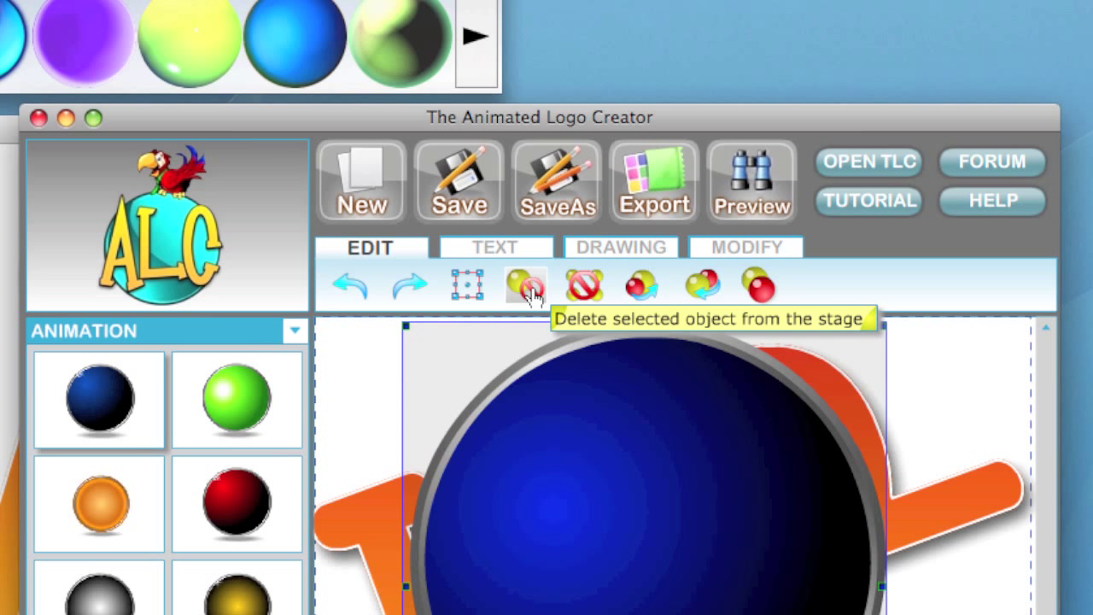
{"action": "left_click", "coordinate": [593, 138]}
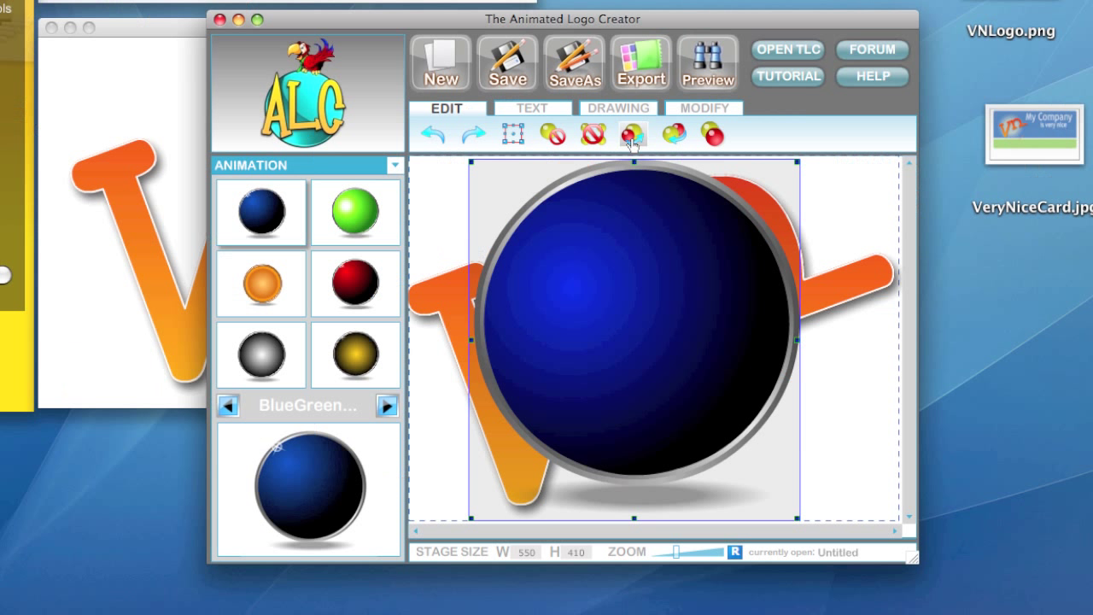
{"action": "left_click", "coordinate": [637, 140]}
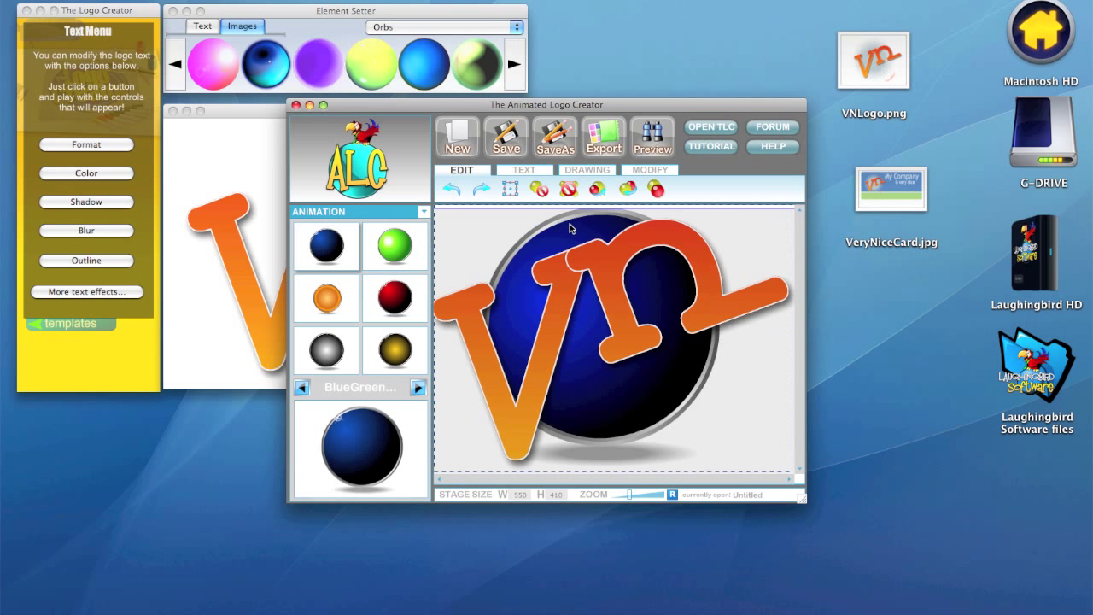
Begin exporting the logo, choosing SWF as the export format.
{"action": "left_click", "coordinate": [607, 146]}
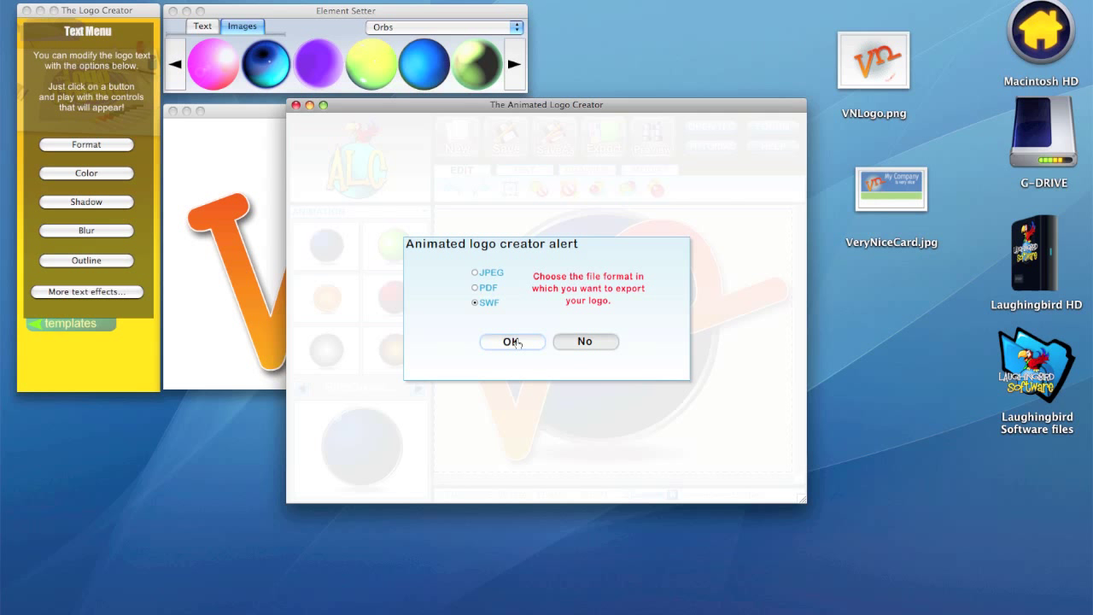
{"action": "left_click", "coordinate": [459, 383]}
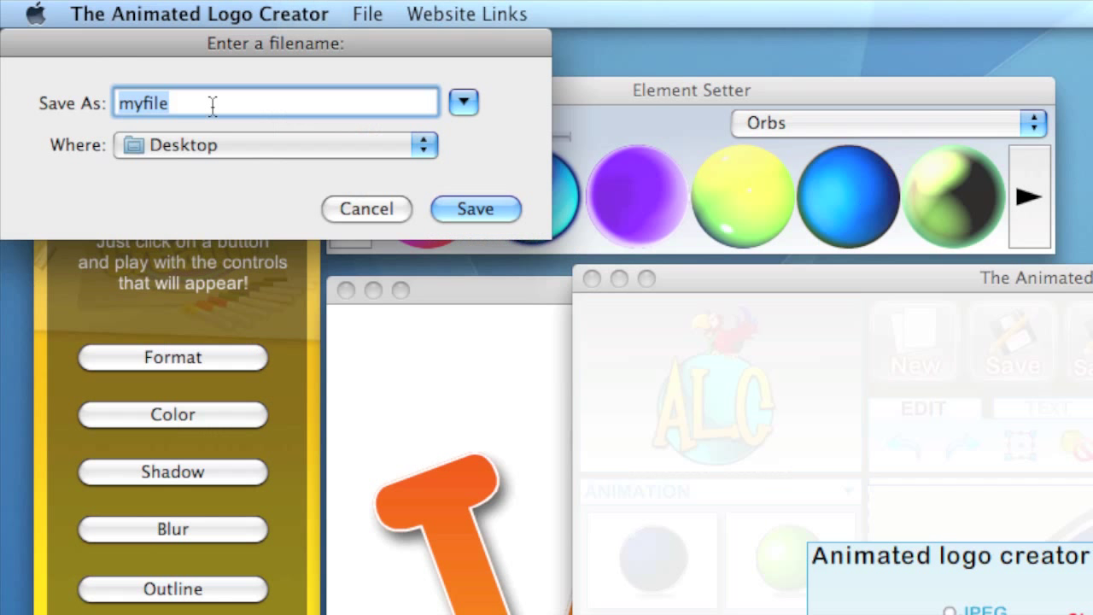
Save the export as VeryNiceAnimation on the Desktop.
{"action": "type", "text": "VeryNiceAnimat"}
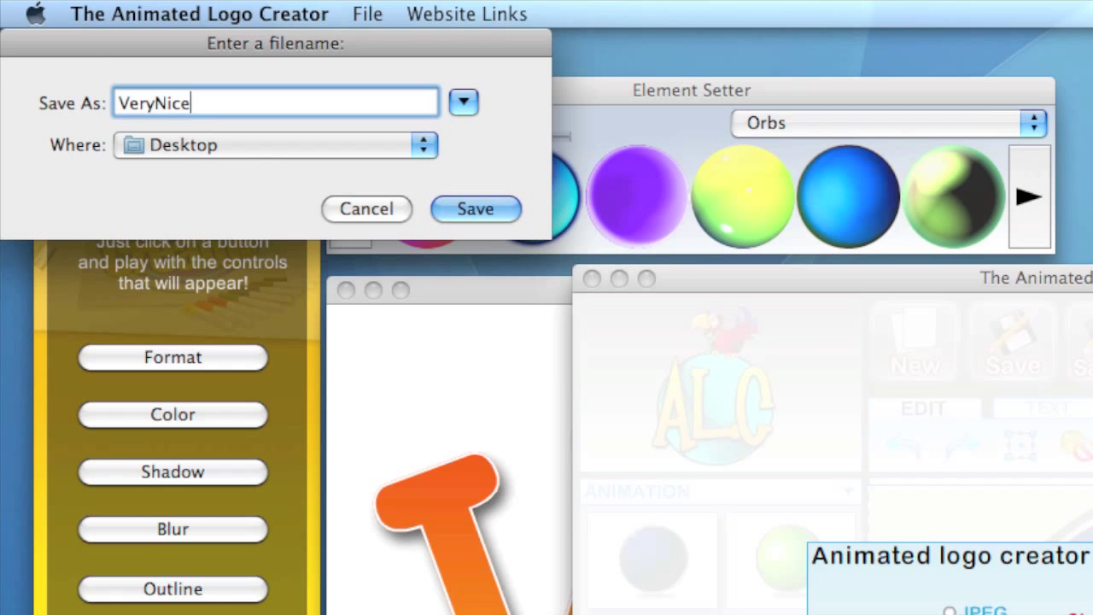
{"action": "type", "text": "ion"}
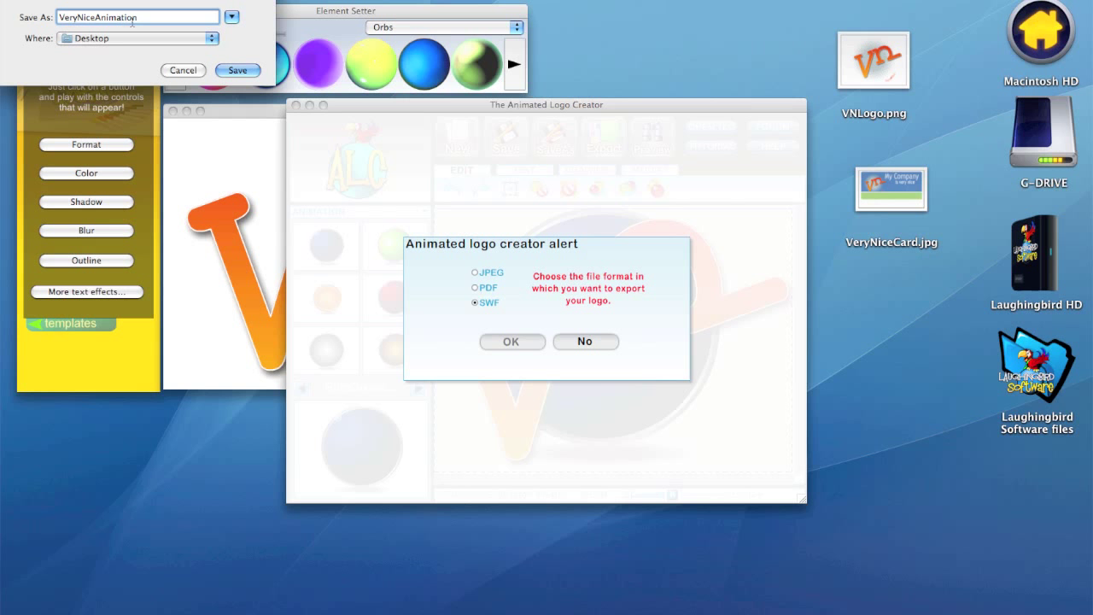
{"action": "left_click", "coordinate": [237, 71]}
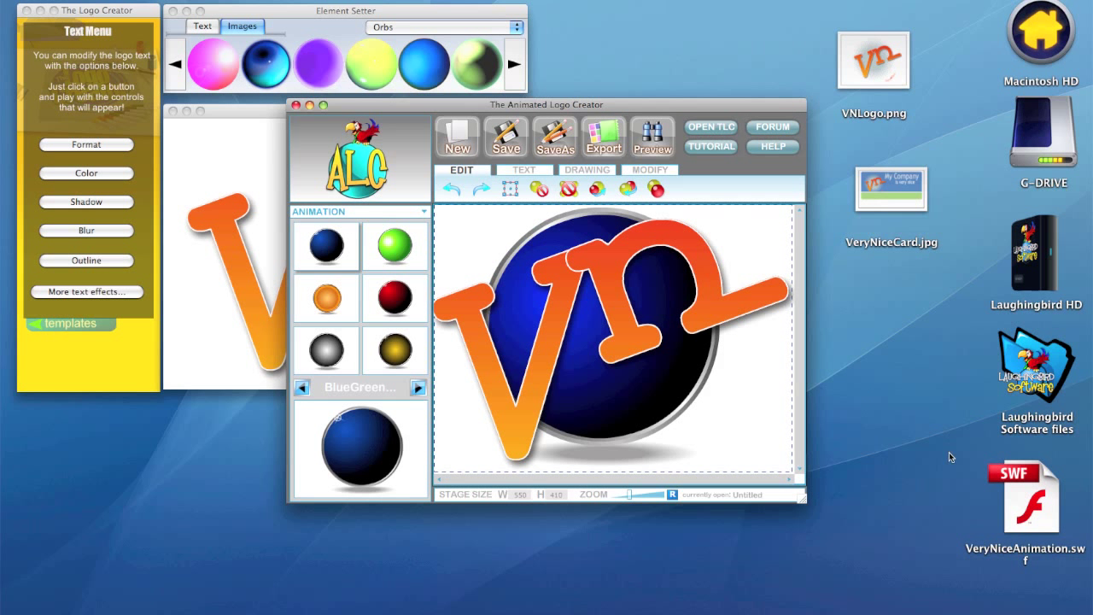
Move VeryNiceAnimation.swf under VeryNiceCard.jpg and bring up its Open With list.
{"action": "left_click_drag", "start_coordinate": [1027, 506], "coordinate": [885, 376]}
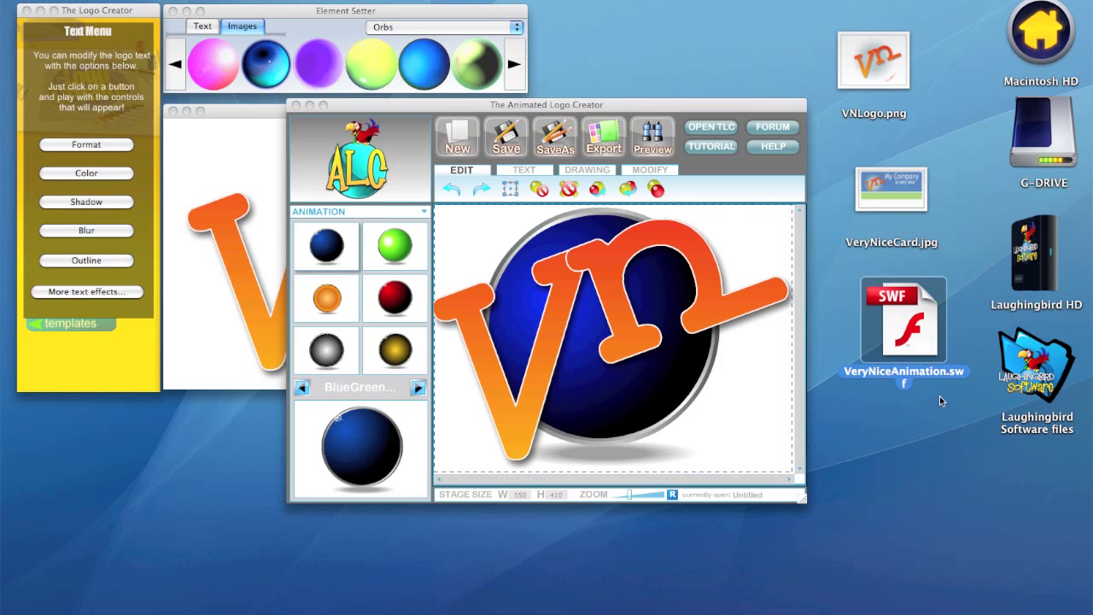
{"action": "right_click", "coordinate": [912, 320]}
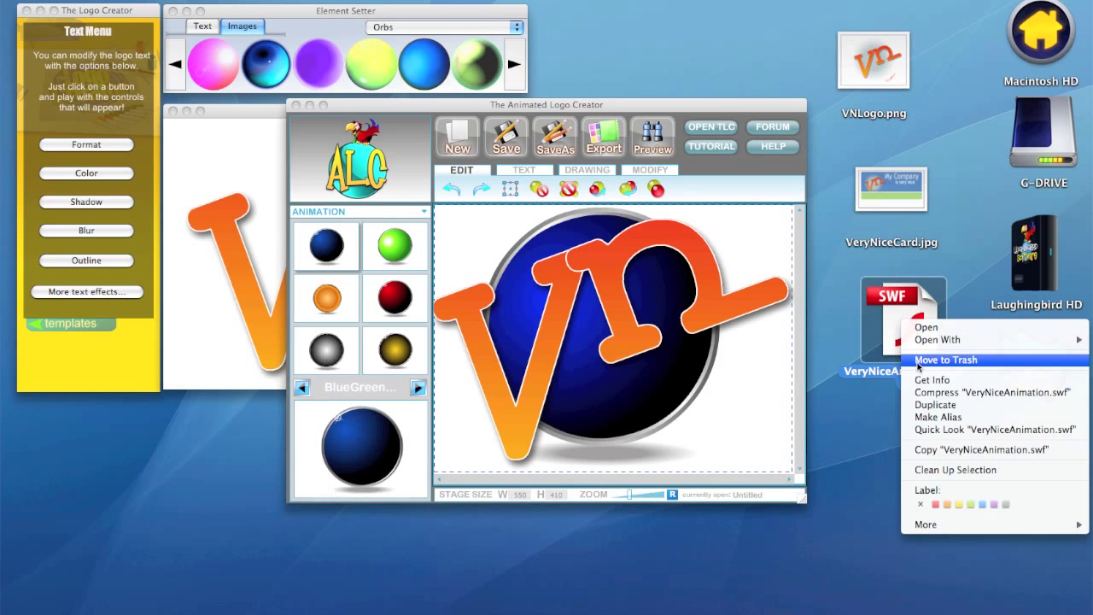
{"action": "mouse_move", "coordinate": [922, 341]}
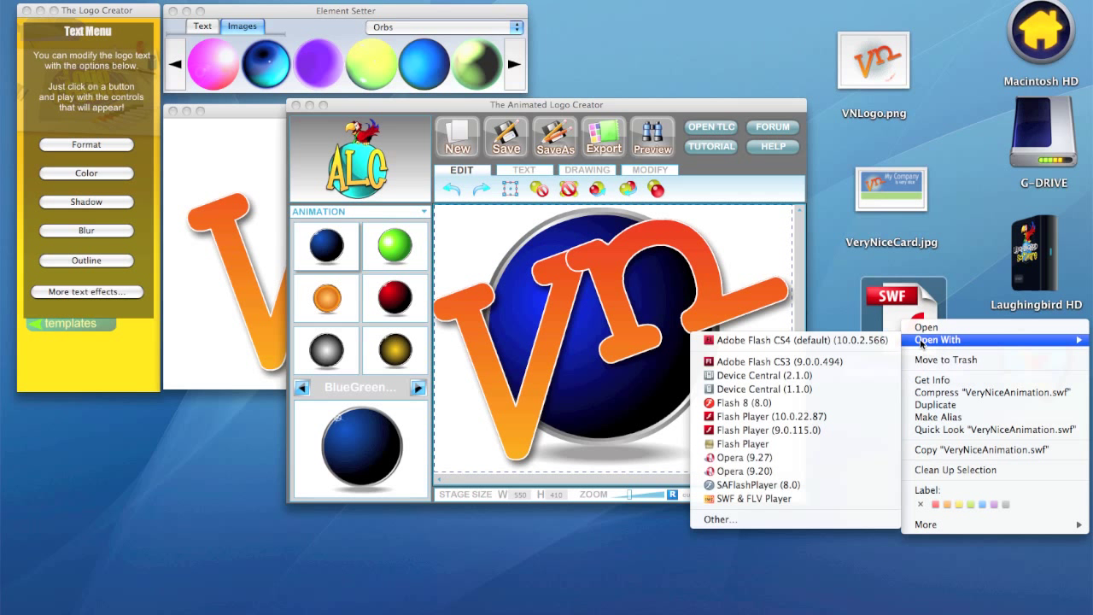
Open VeryNiceAnimation.swf in SWF & FLV Player to play the animated logo.
{"action": "left_click", "coordinate": [740, 499]}
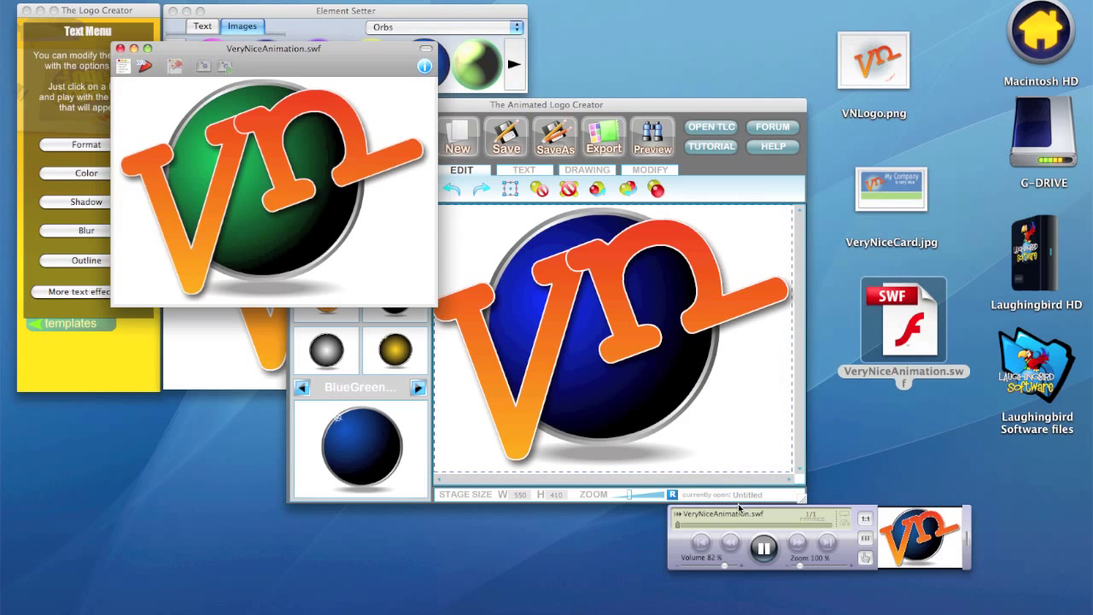